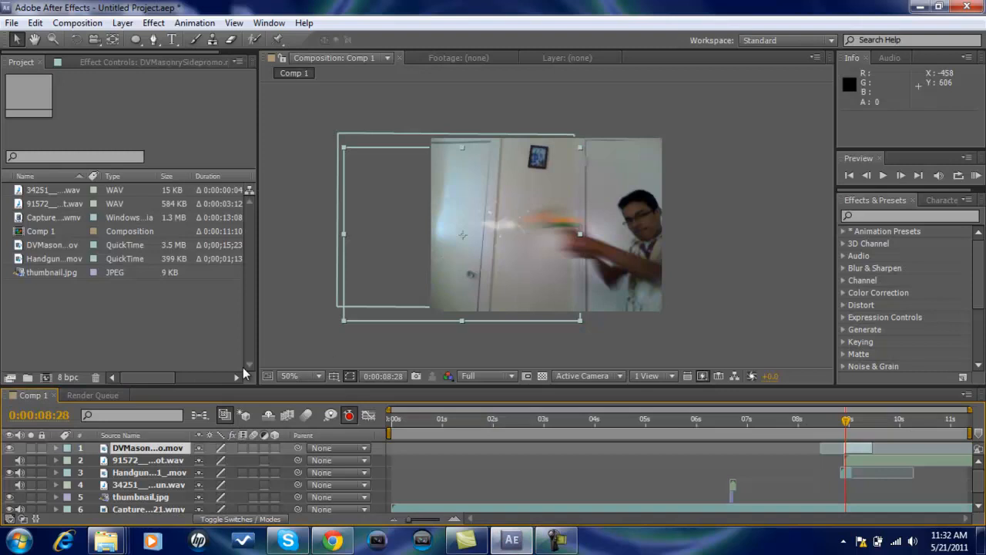
Close the open project without saving and create a 640 x 480 composition named "muzzel flair" at 30 fps, lasting 0:00:11:10.
key("ctrl+q")
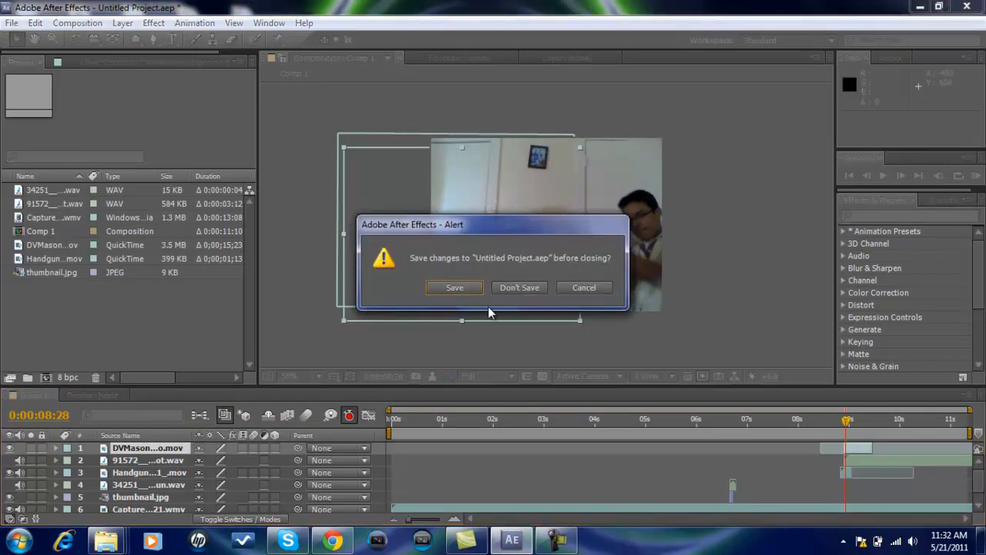
left_click(506, 288)
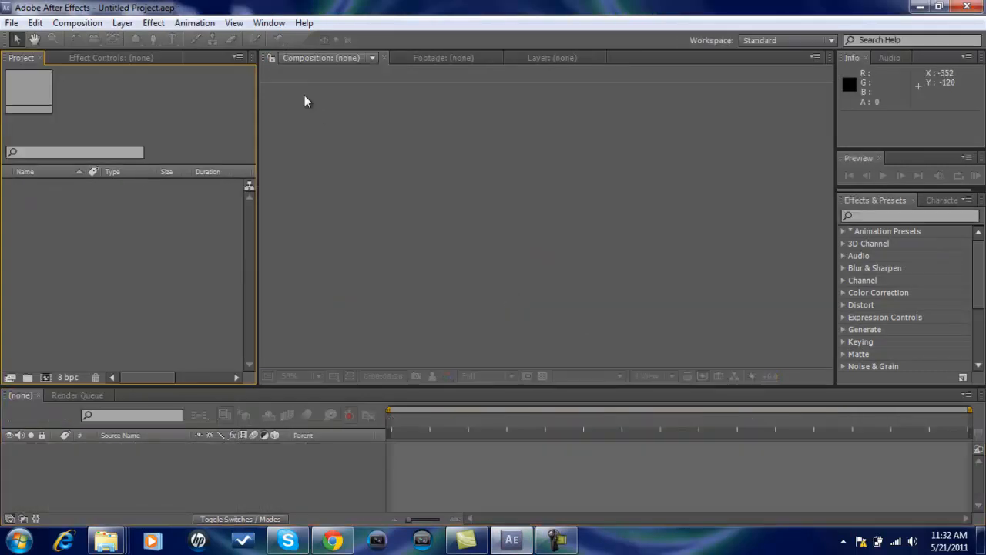
left_click(91, 28)
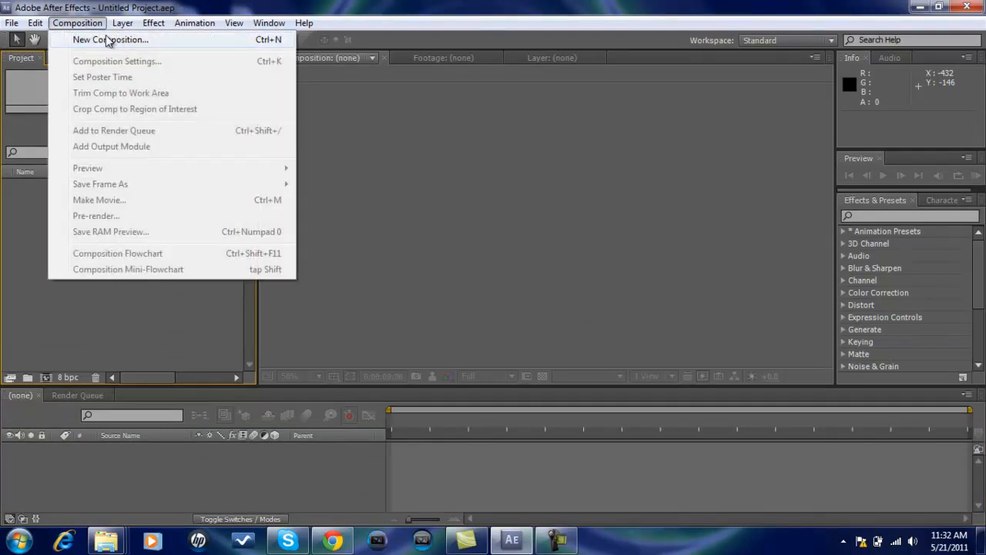
left_click(113, 37)
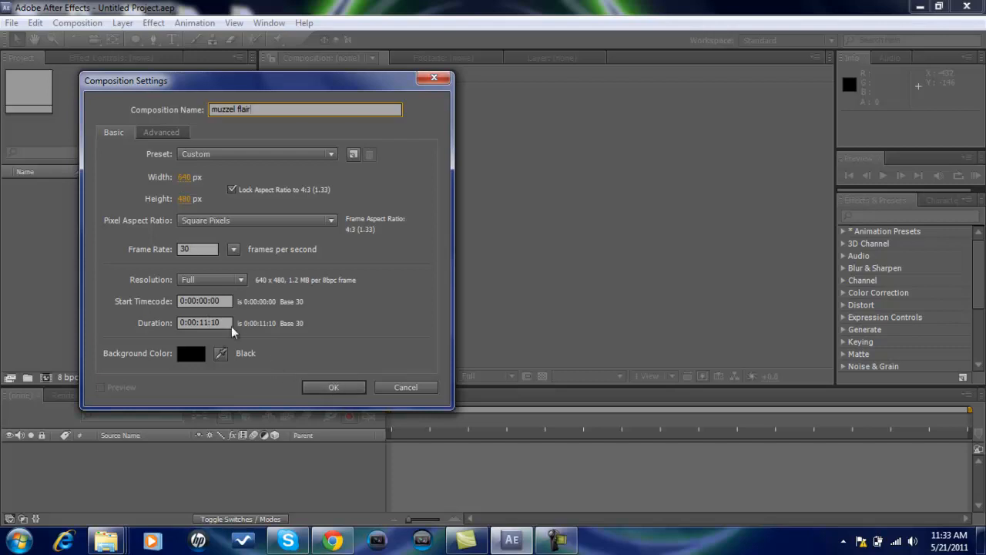
left_click(334, 387)
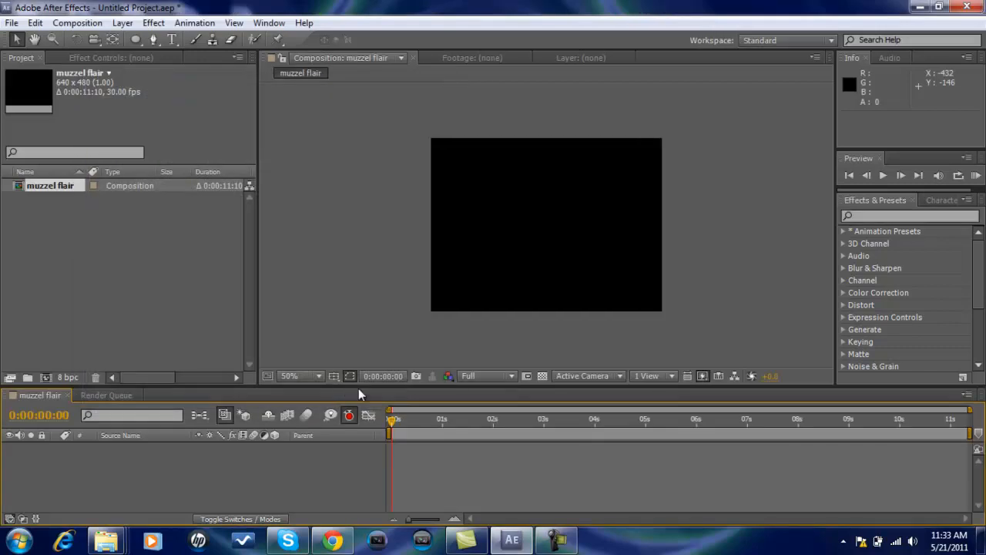
Play the Capture_20110521_1 clip from its desktop shortcut to preview the gun footage, and close the player.
left_click(919, 7)
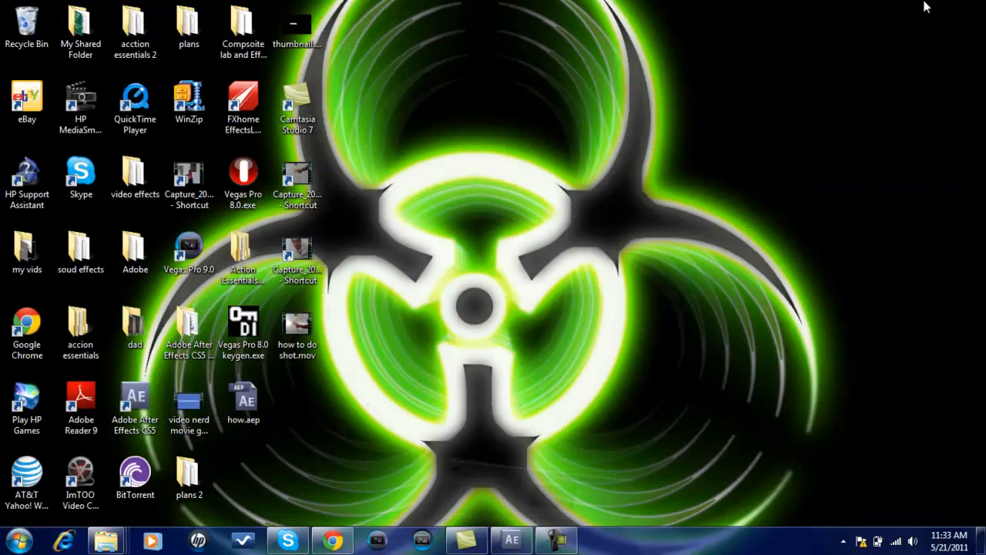
left_click_drag(300, 178, 699, 127)
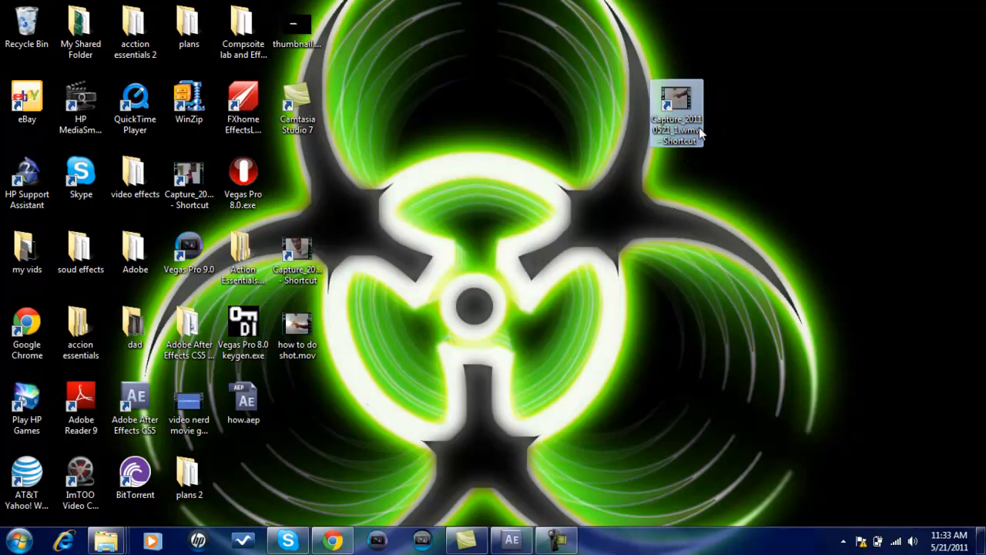
double_click(681, 105)
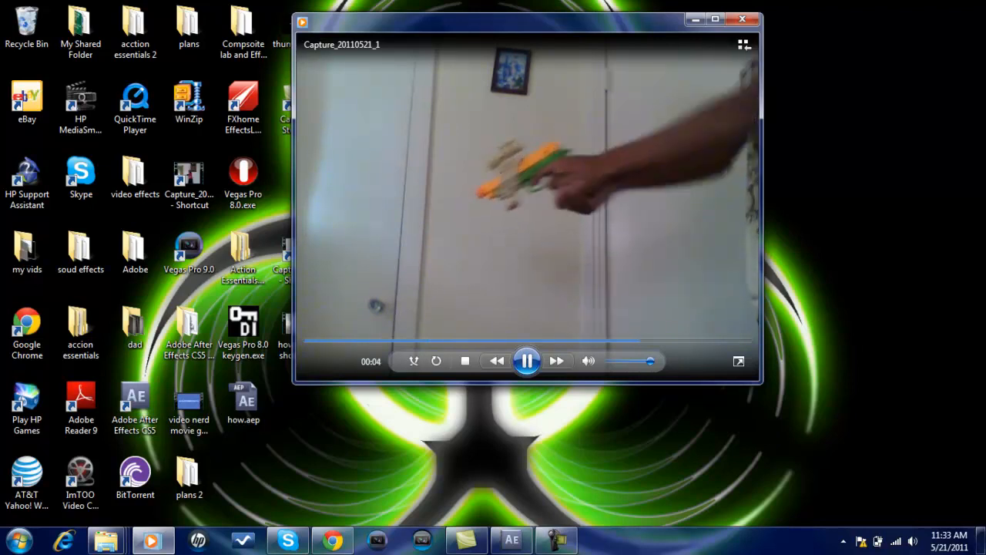
left_click(742, 19)
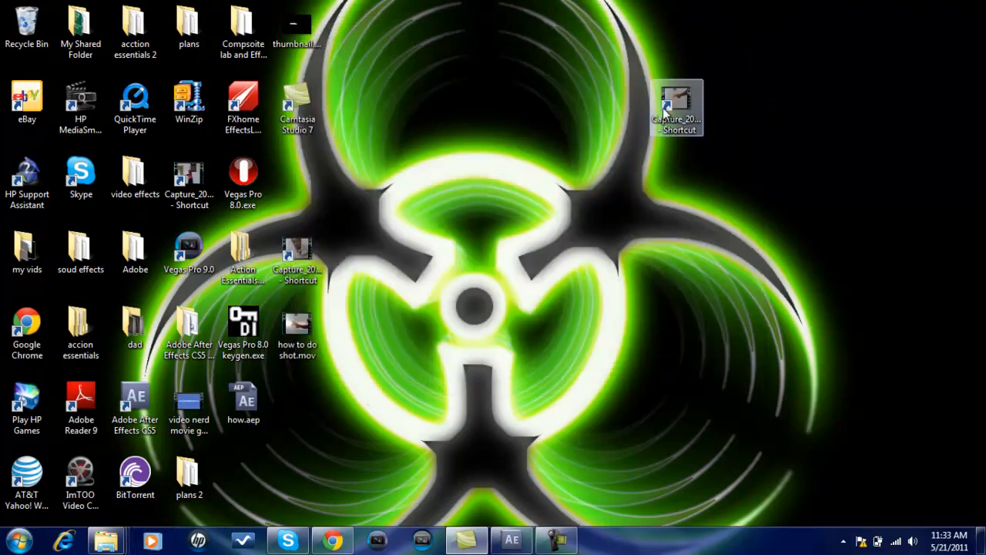
Import Capture_20110521_1.wmv from the desktop into the After Effects project, place it in the muzzel flair composition and scrub to 0:00:01:20.
left_click_drag(675, 96, 115, 242)
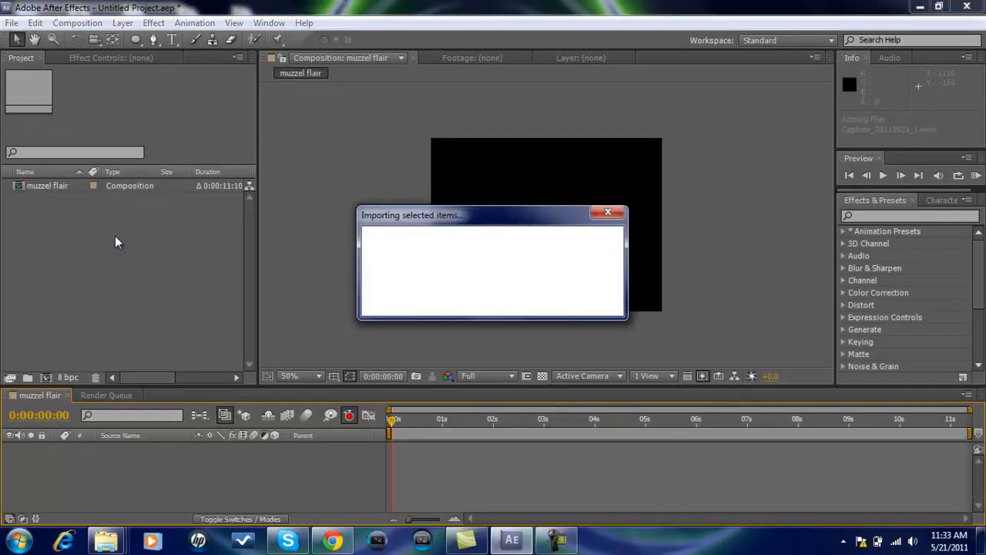
left_click_drag(110, 185, 554, 230)
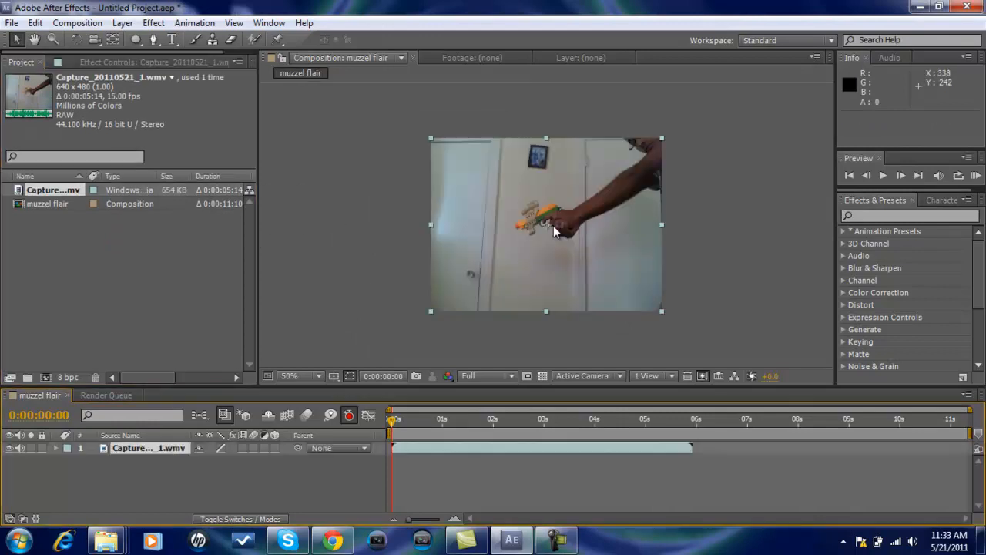
left_click_drag(392, 425, 476, 418)
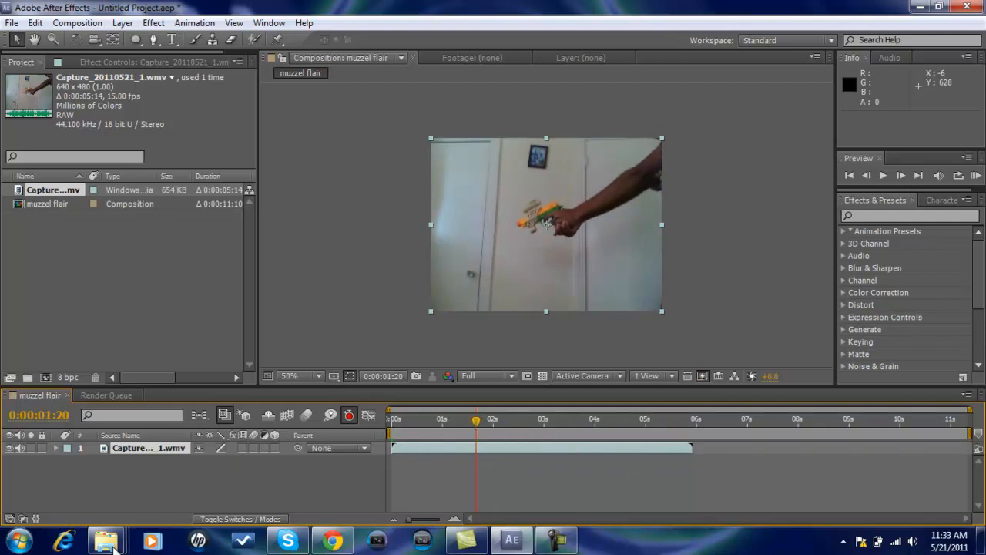
Look through the stock clips in the "muzzel flashes" folder of acction essentials 2.
mouse_move(106, 539)
left_click(85, 471)
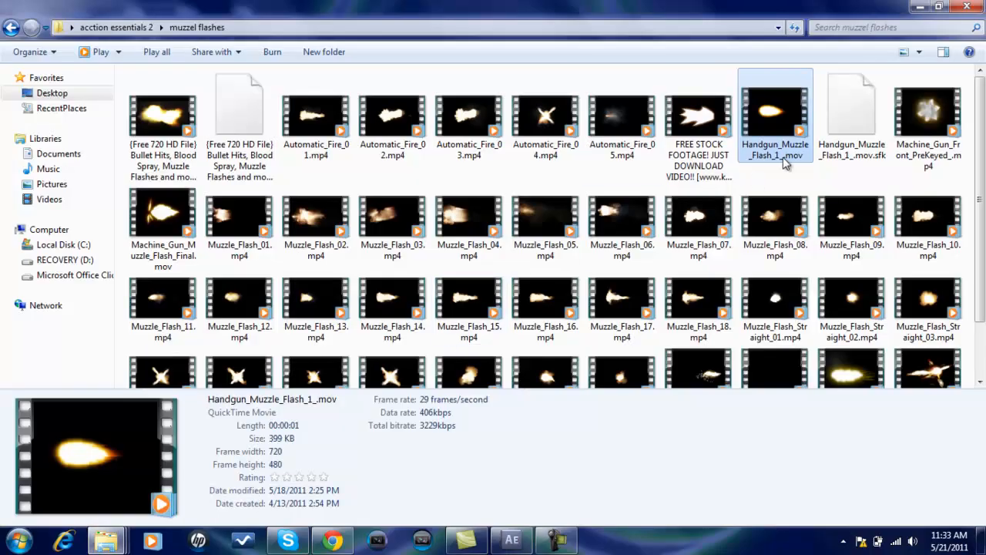
mouse_move(982, 91)
left_mouse_down()
mouse_move(982, 146)
mouse_move(981, 92)
left_mouse_up()
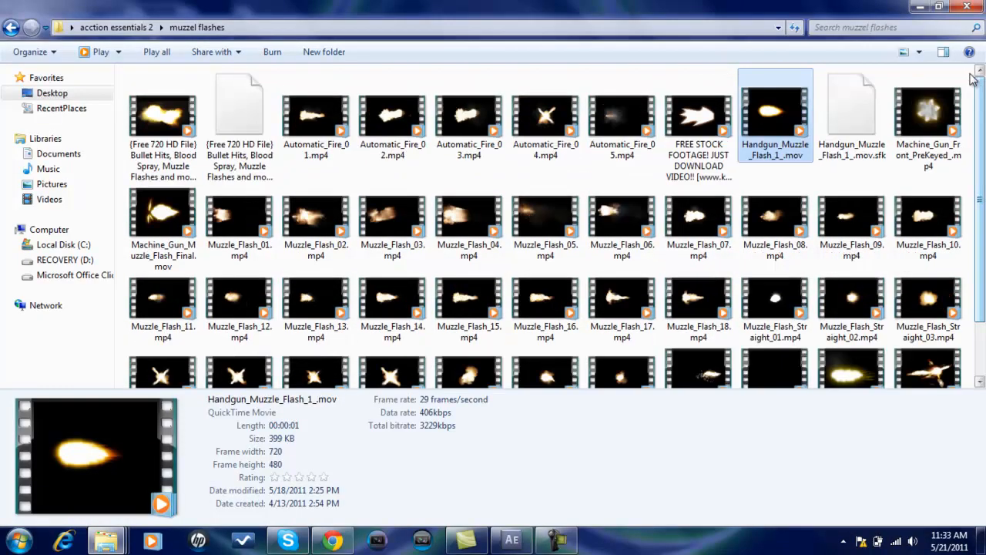
left_click(920, 7)
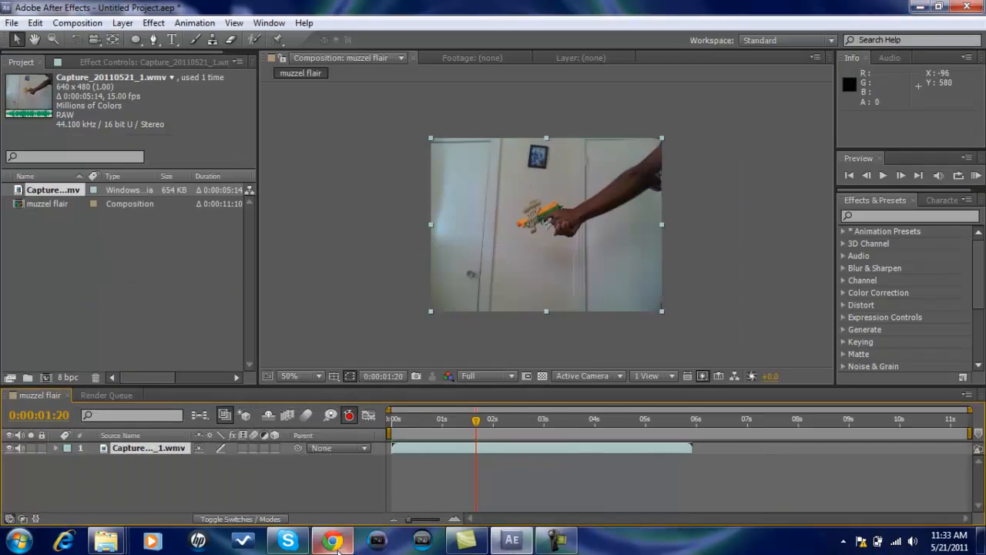
Search Google Images in Chrome for "muzzle flash" and look through the pictures.
left_click(339, 547)
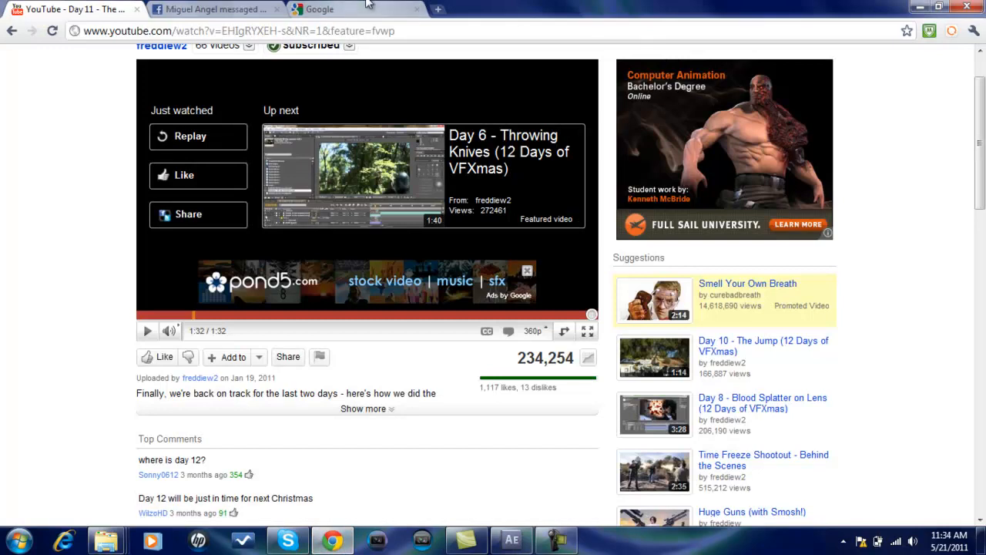
left_click(367, 4)
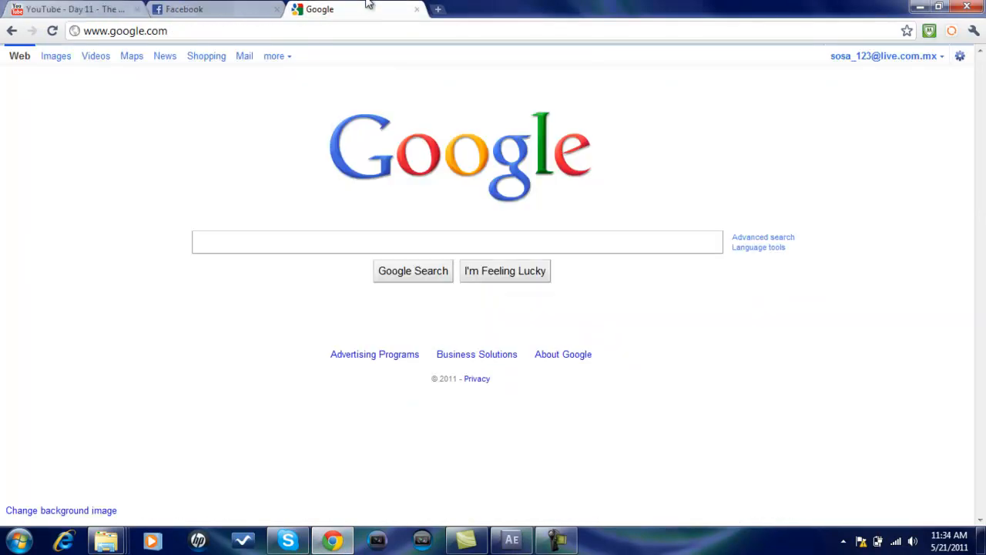
left_click(339, 245)
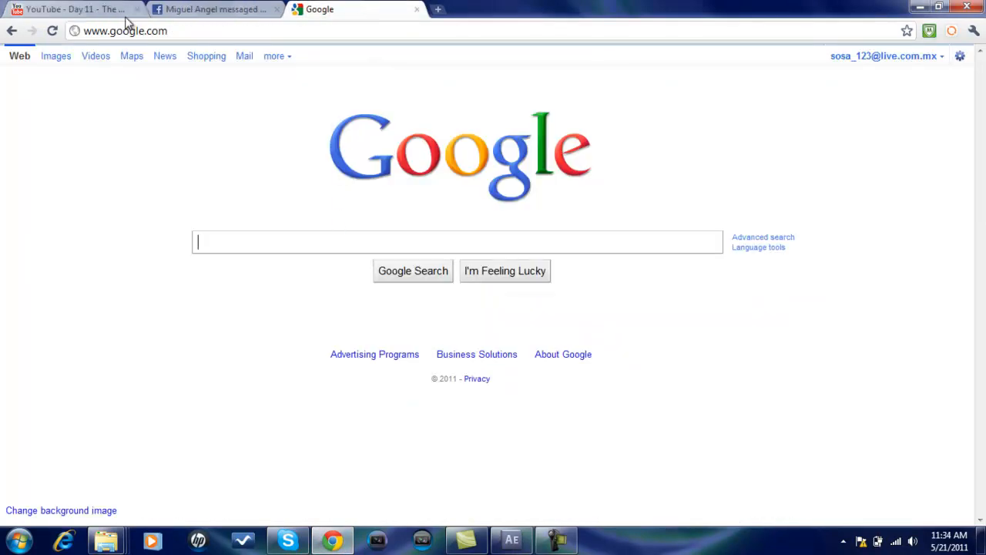
left_click(62, 59)
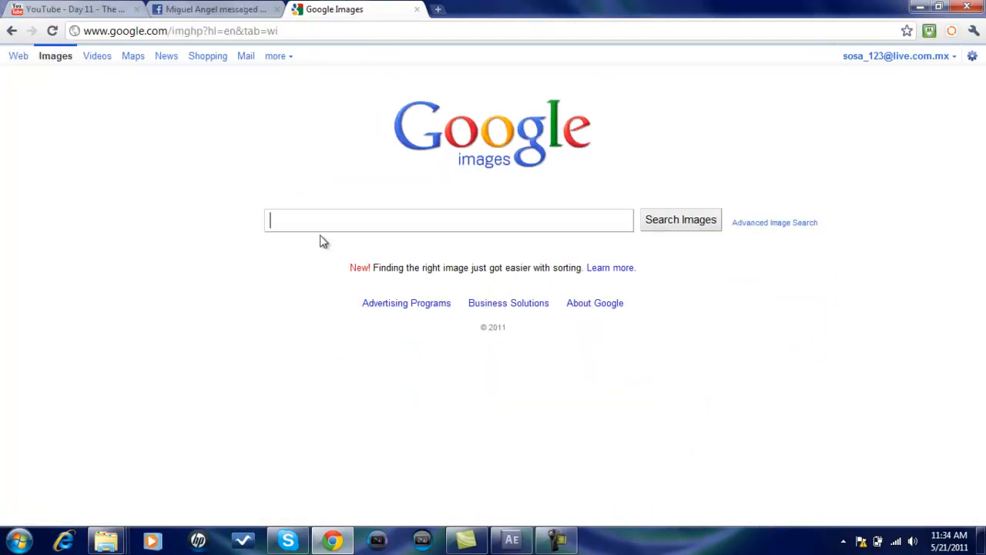
type("muzz")
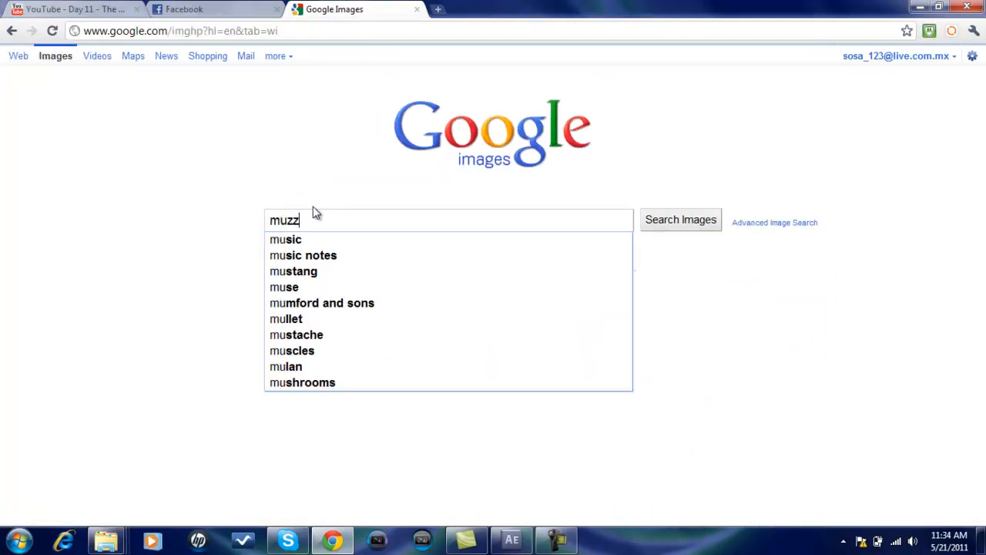
key("Down")
key("Return")
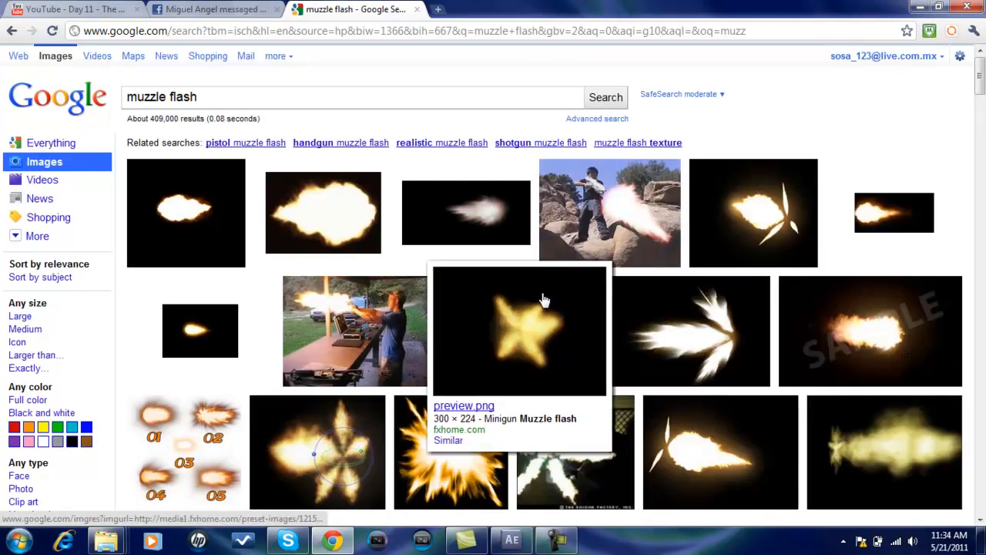
scroll(545, 305, "down", 5)
scroll(545, 302, "up", 5)
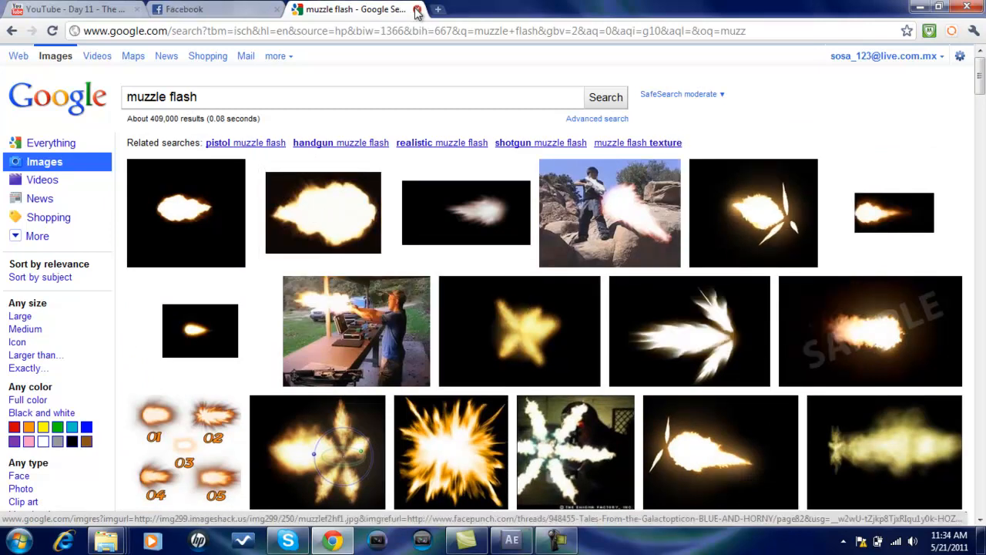
left_click(920, 7)
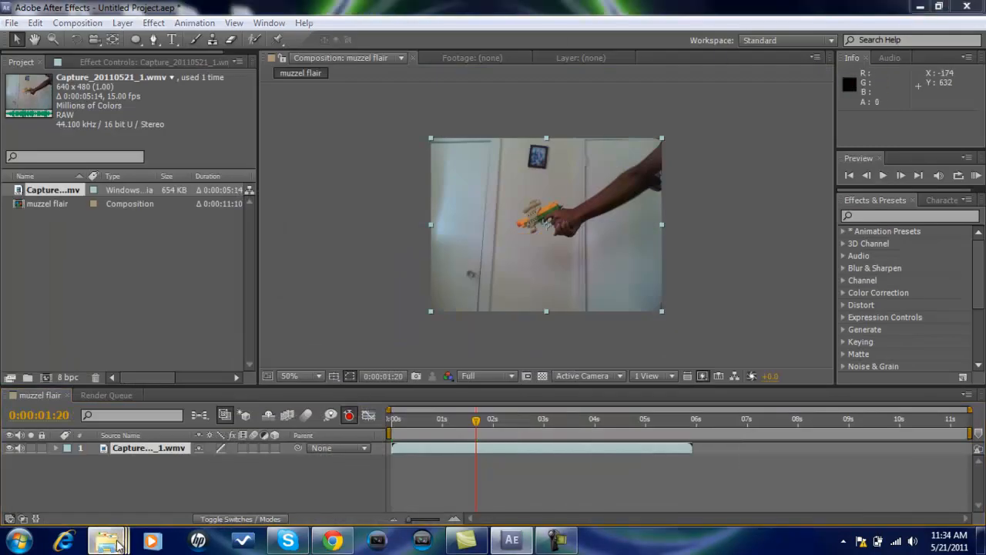
Import Suppressed_Fire_03.mp4 from the "muzzel flashes" folder into the After Effects project.
mouse_move(106, 539)
left_click(133, 471)
scroll(297, 255, "down", 2)
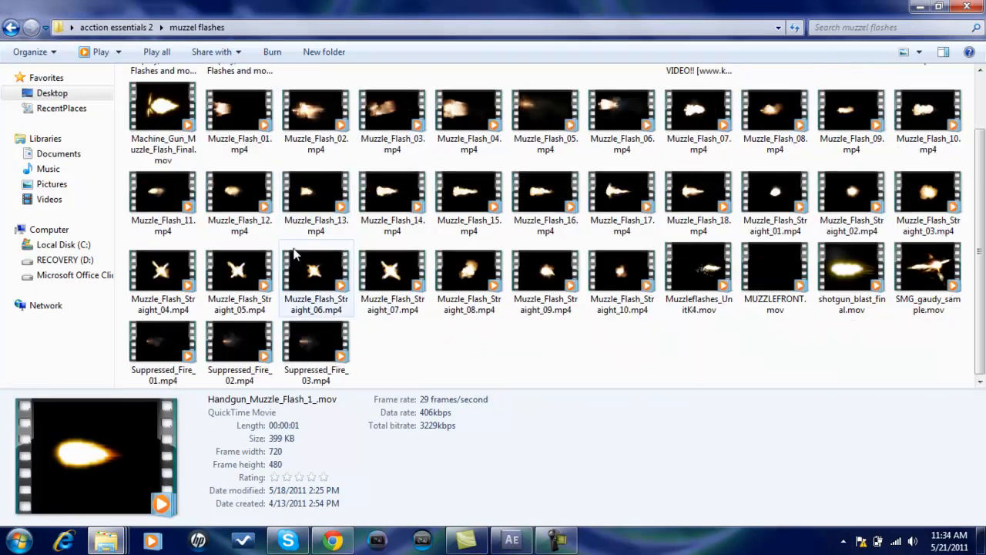
left_click_drag(306, 341, 140, 277)
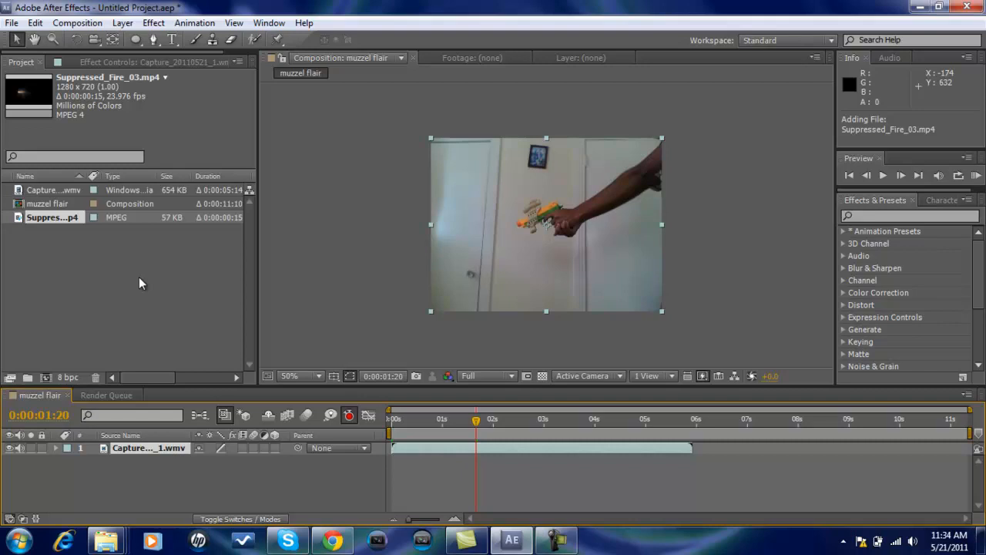
Add Suppressed_Fire_03.mp4 to the composition above the capture footage and start it at the gunshot frame, 0:00:03:12.
left_click_drag(477, 424, 565, 432)
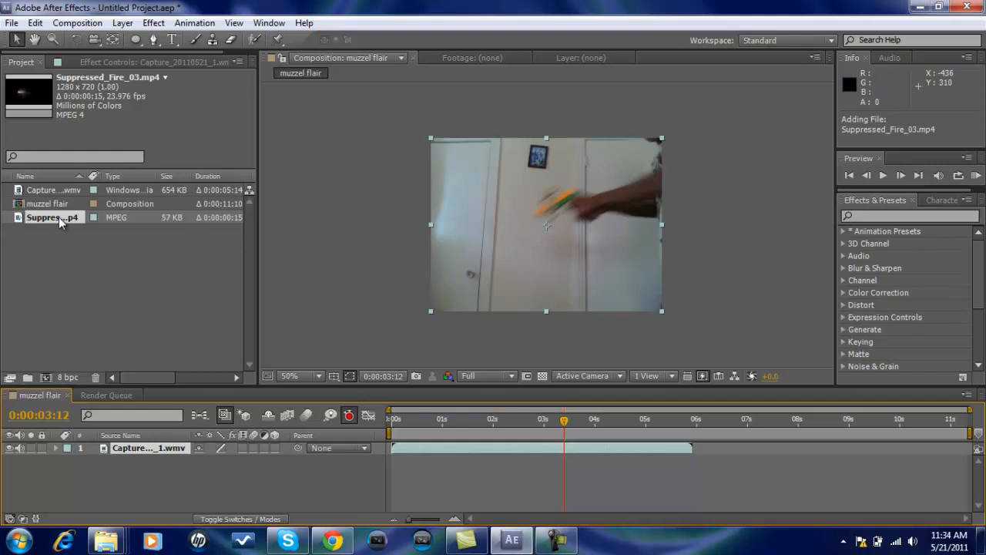
left_click_drag(62, 223, 533, 220)
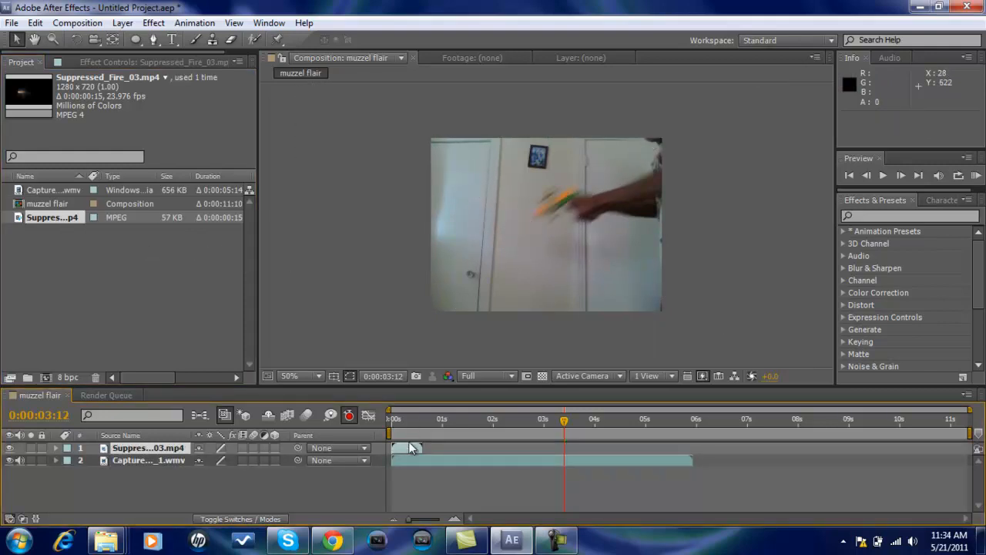
left_click_drag(490, 449, 585, 449)
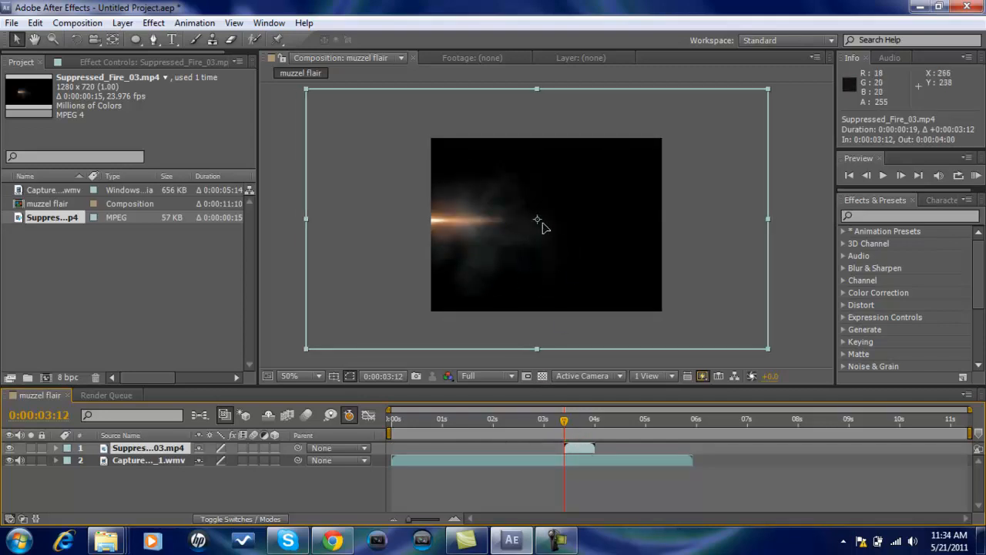
Move the Suppressed_Fire_03.mp4 layer so the whole flash lies inside the frame, and set its blending mode to Screen.
left_click_drag(529, 226, 602, 220)
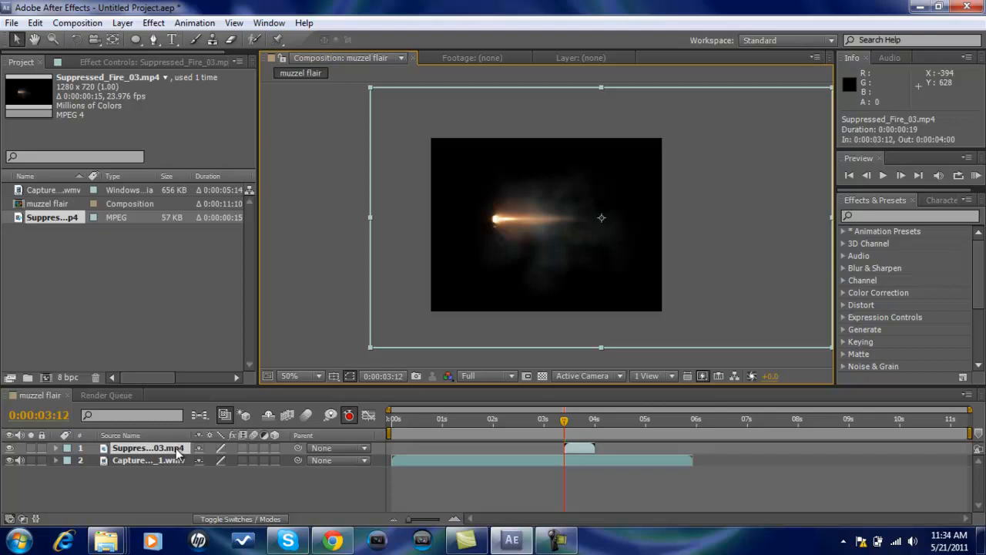
right_click(177, 454)
mouse_move(319, 202)
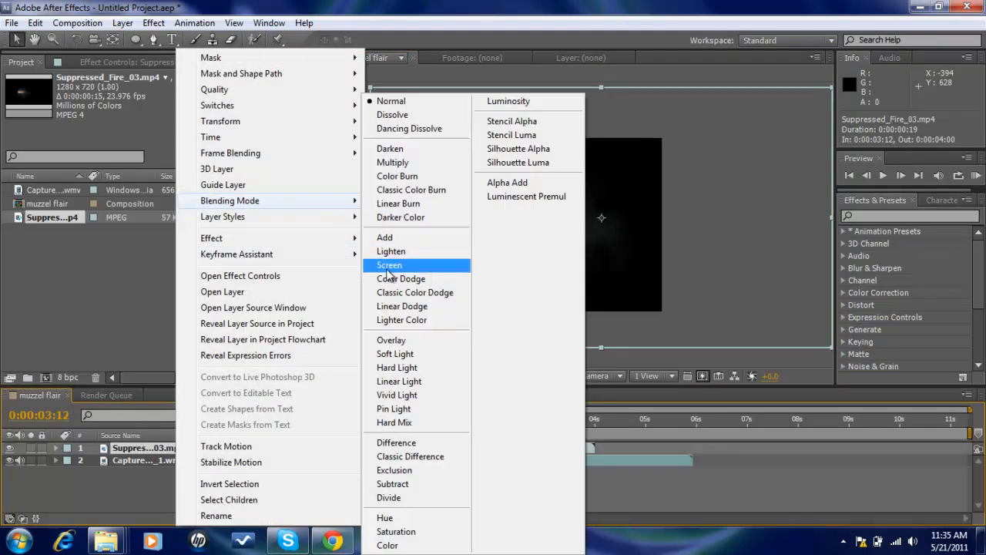
left_click(390, 266)
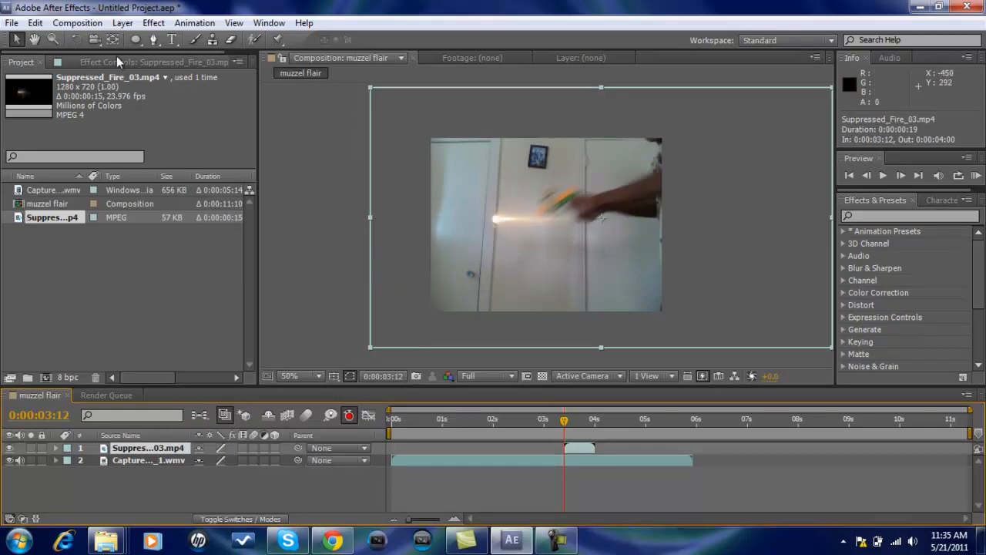
Rotate the flash layer to about 142.5° and move it to about 64, 394 so the flash starts at the gun's muzzle.
left_click(78, 40)
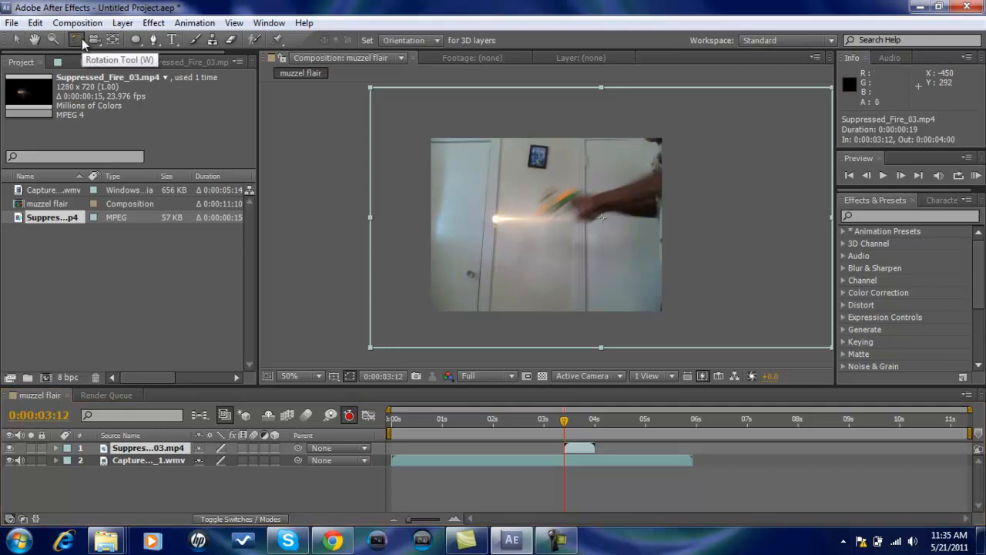
left_click_drag(623, 206, 615, 274)
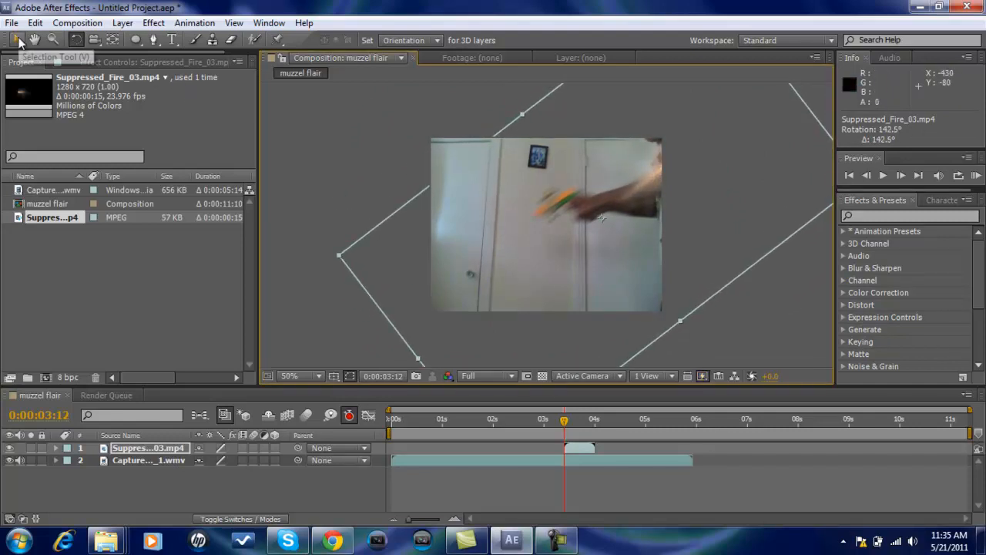
left_click(17, 40)
left_click_drag(601, 219, 464, 286)
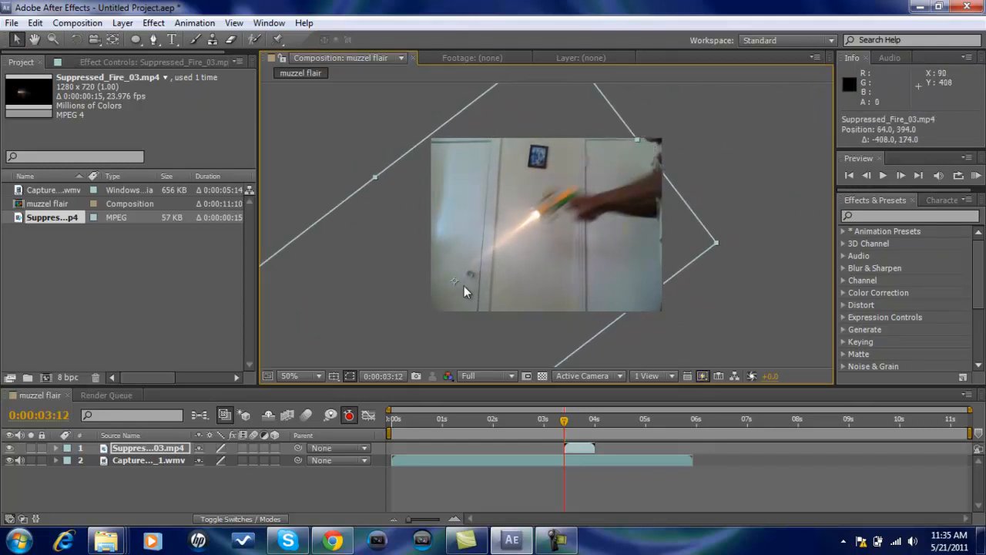
mouse_move(565, 423)
left_mouse_down()
mouse_move(528, 423)
mouse_move(576, 424)
mouse_move(550, 426)
mouse_move(567, 425)
left_mouse_up()
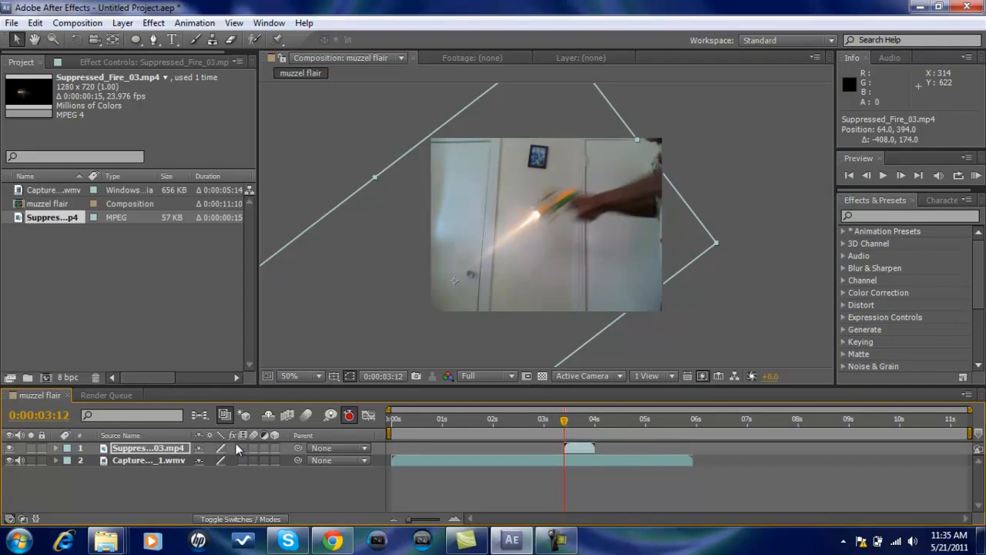
Switch to the "soud effects" folder and play 62878__mungous__police_siren2.wav and 34251__pauliep83__silenced_gun.wav, closing the player each time.
mouse_move(108, 539)
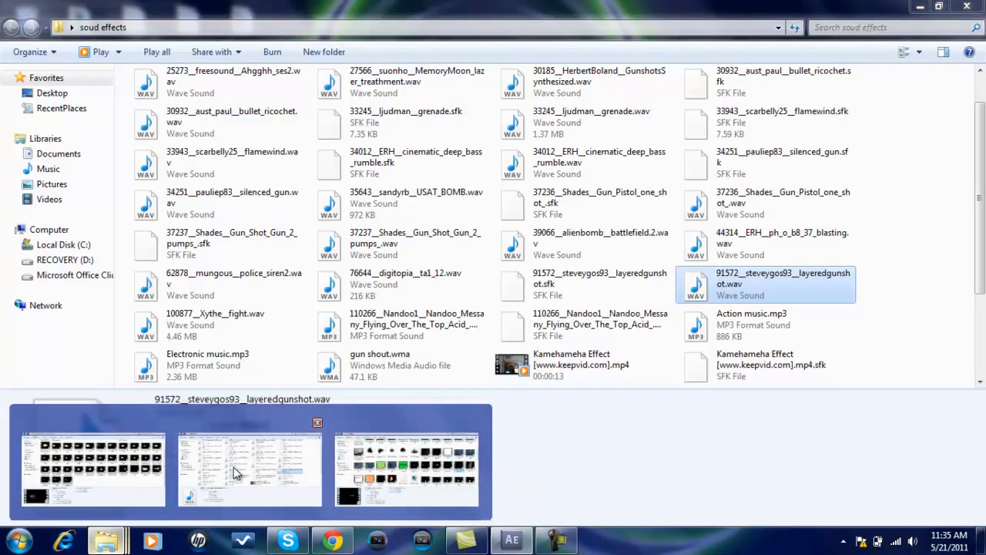
left_click(235, 469)
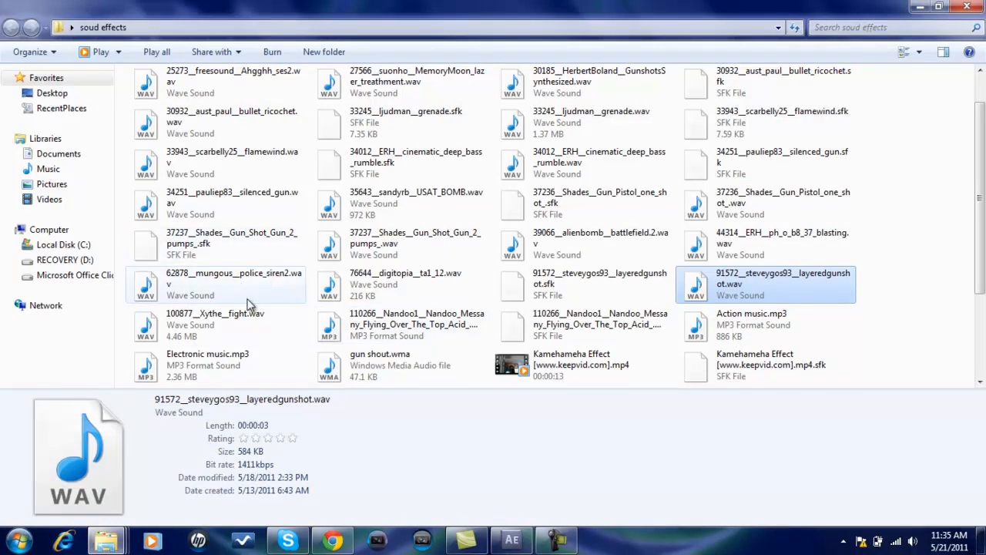
double_click(238, 286)
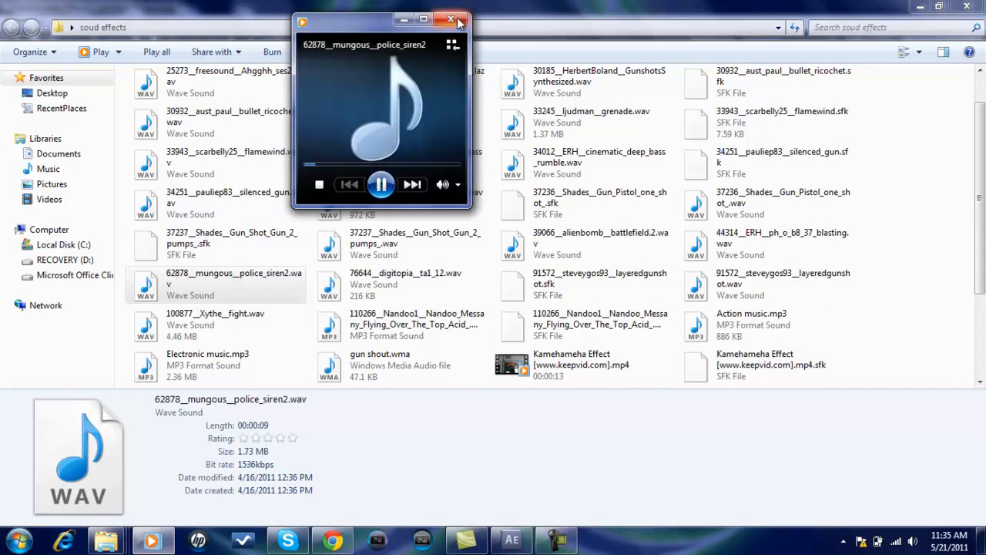
left_click(458, 22)
left_click(266, 194)
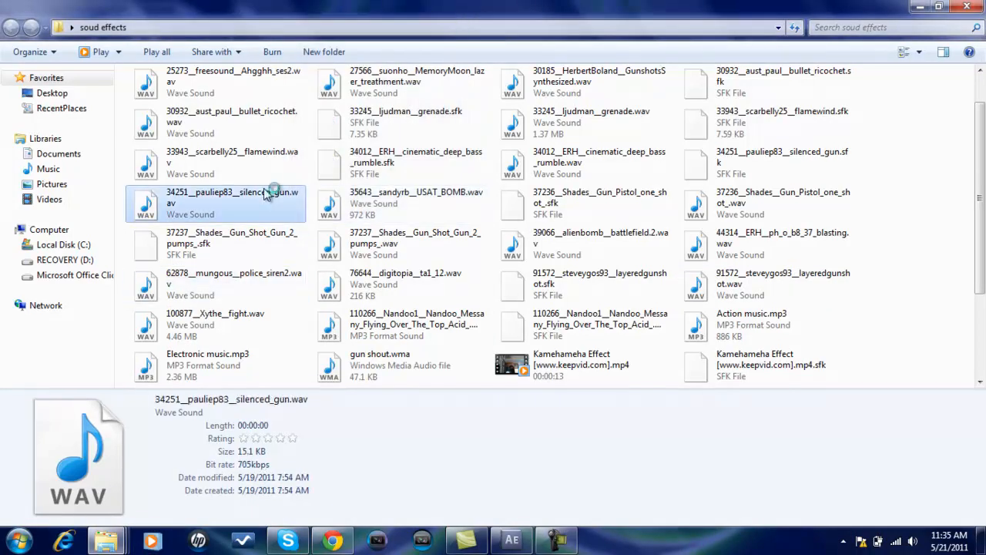
double_click(266, 194)
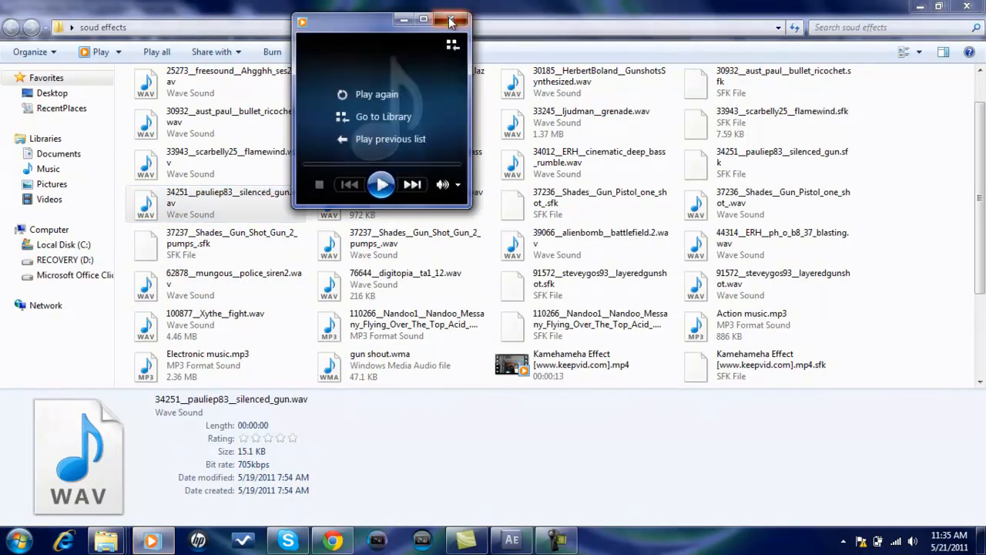
left_click(451, 21)
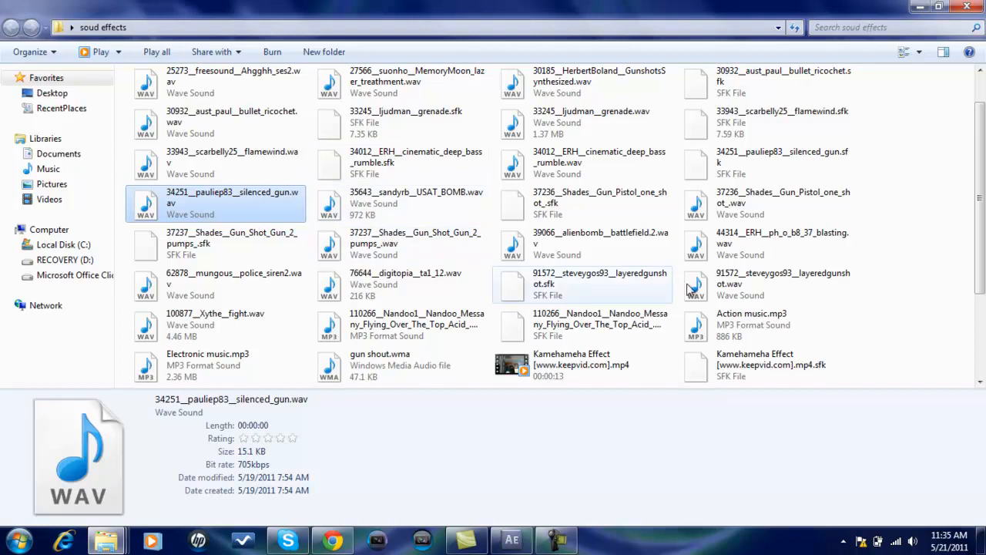
Import 37236__Shades__Gun_Pistol_one_shot_.wav into the After Effects project and add it as the uppermost layer, starting at 0:00:03:12.
left_click(759, 286)
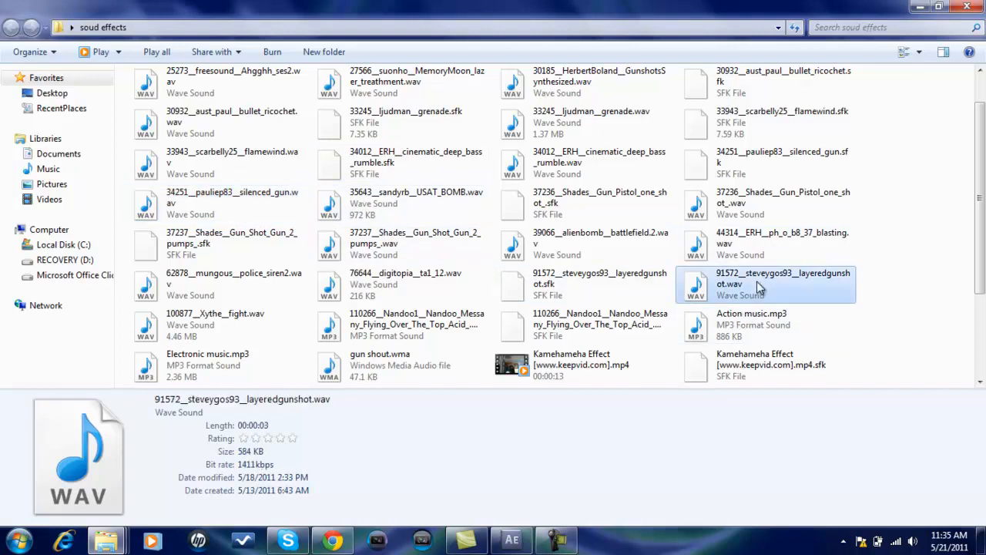
left_click_drag(755, 212, 101, 288)
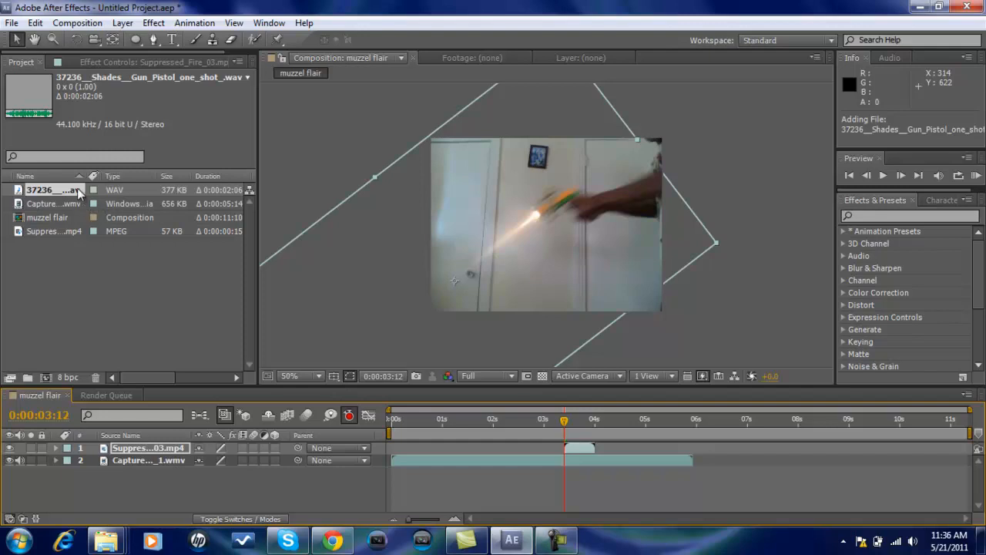
left_click_drag(80, 193, 566, 447)
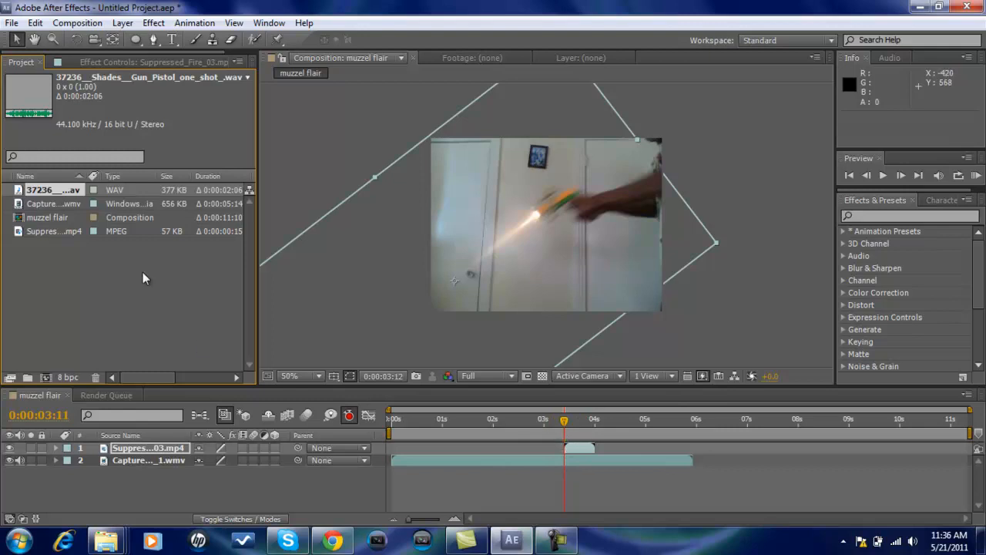
left_click_drag(81, 200, 566, 446)
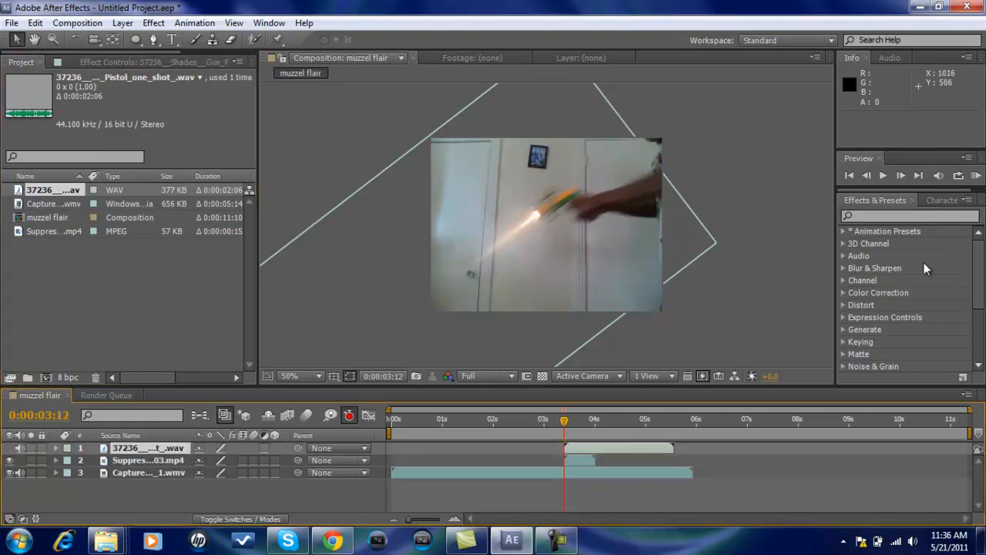
Play a RAM preview of the composition to check the gunshot sound against the muzzle flash, and stop playback.
left_click(975, 176)
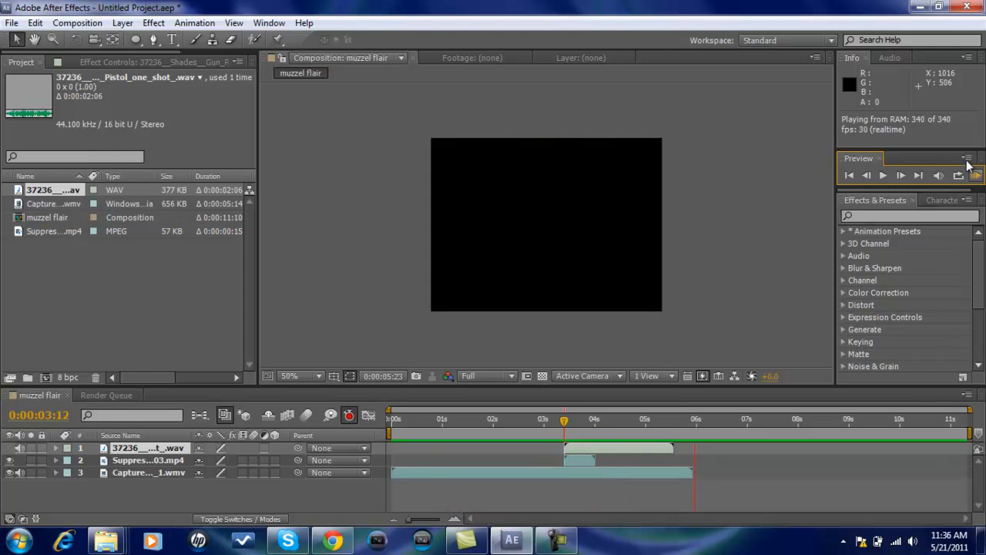
left_click(885, 176)
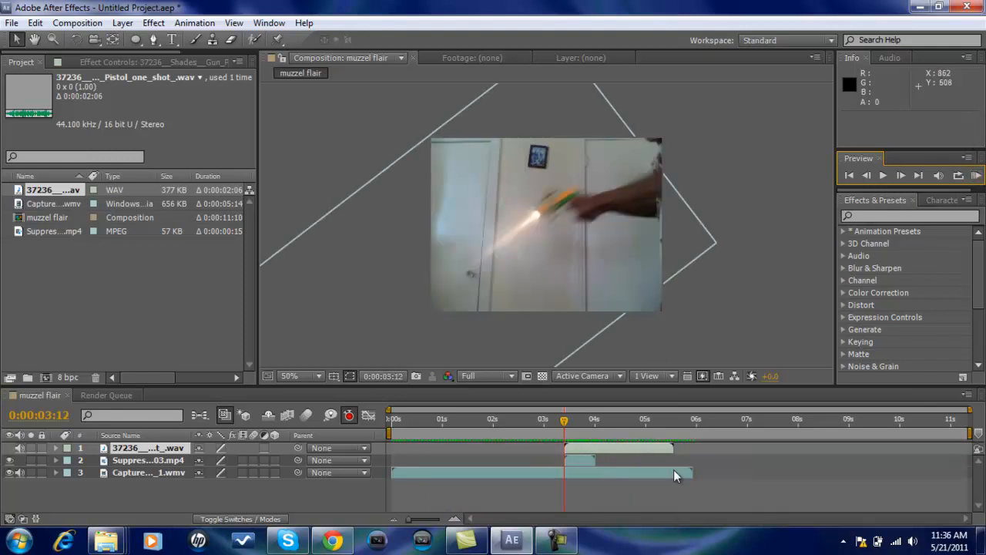
left_click_drag(686, 430, 565, 428)
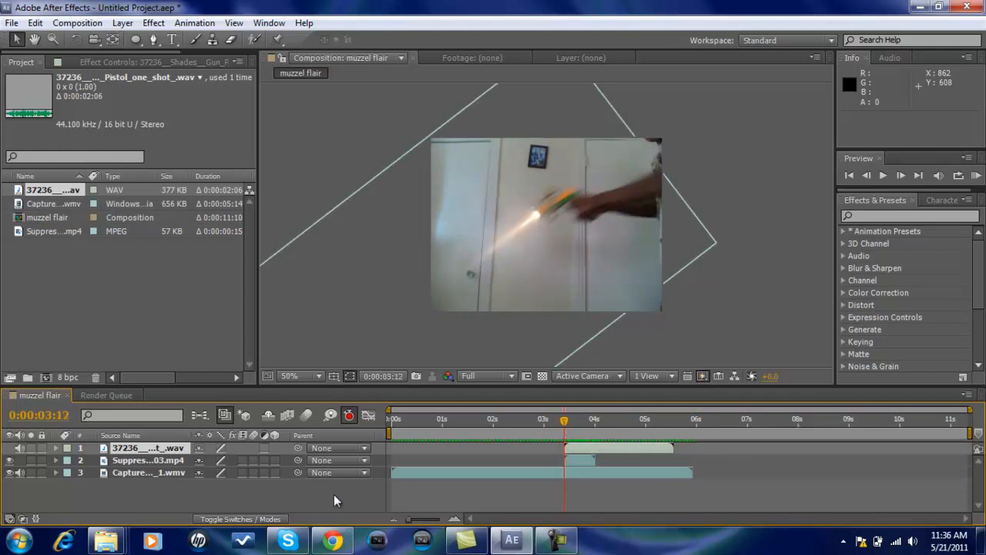
Duplicate the capture footage layer and select the upper copy, layer 3.
left_click(167, 472)
right_click(167, 471)
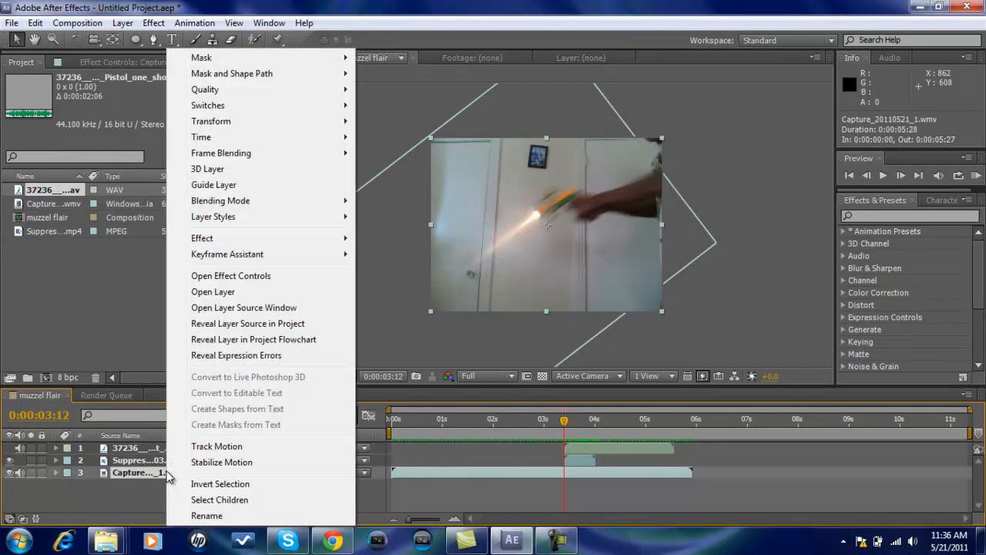
left_click(142, 472)
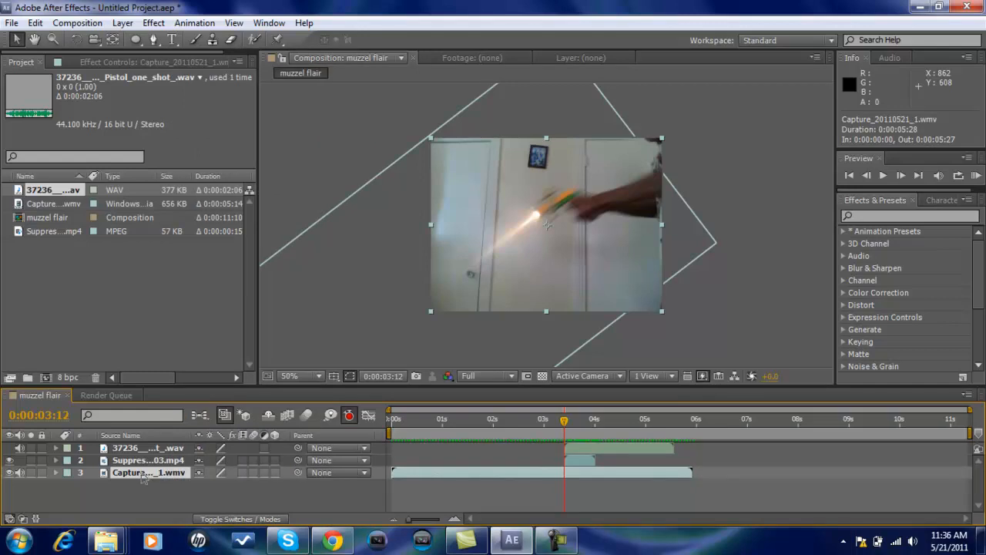
key("ctrl+d")
left_click(145, 484)
left_click(147, 473)
left_click_drag(147, 473, 135, 476)
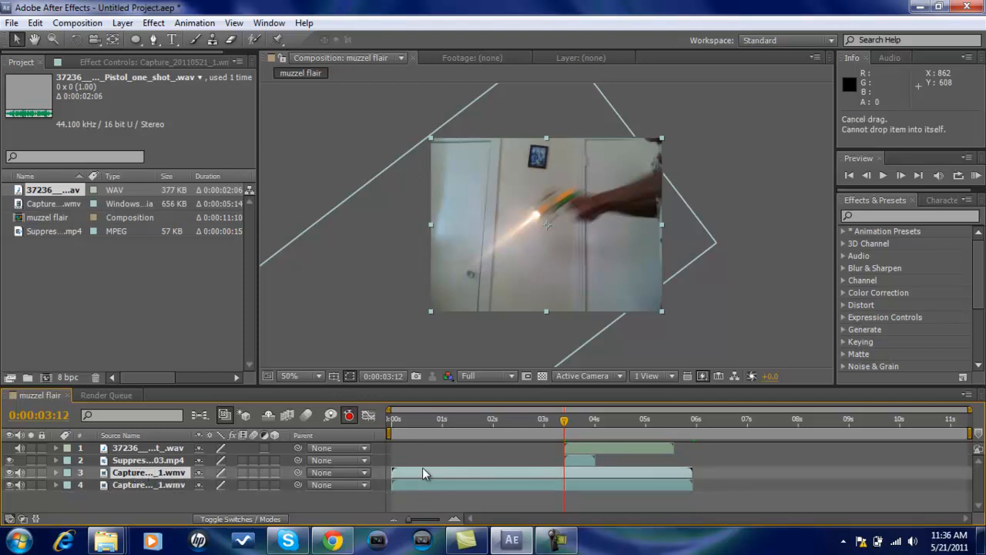
Give the upper copy of the capture footage a blending mode that brightens the image.
right_click(136, 474)
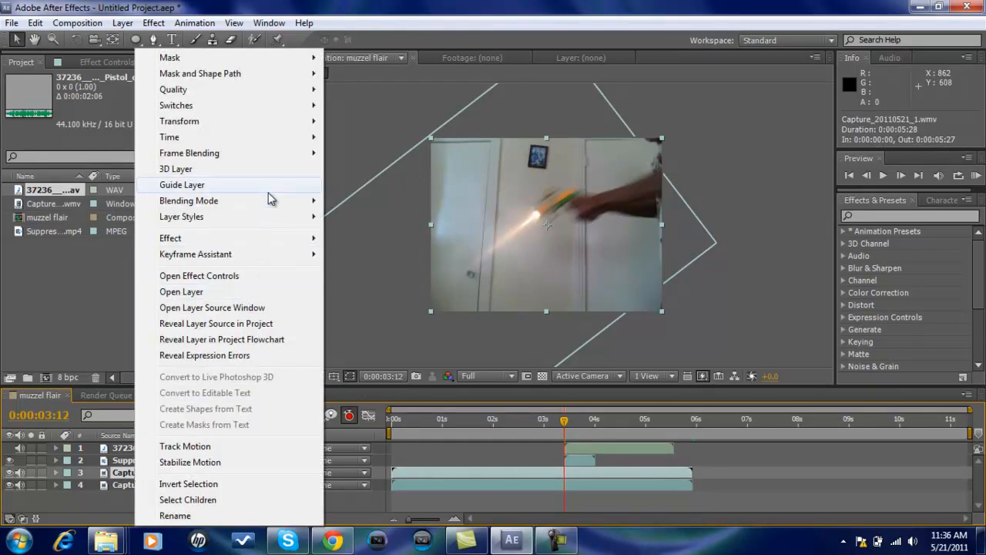
mouse_move(270, 201)
left_click(344, 238)
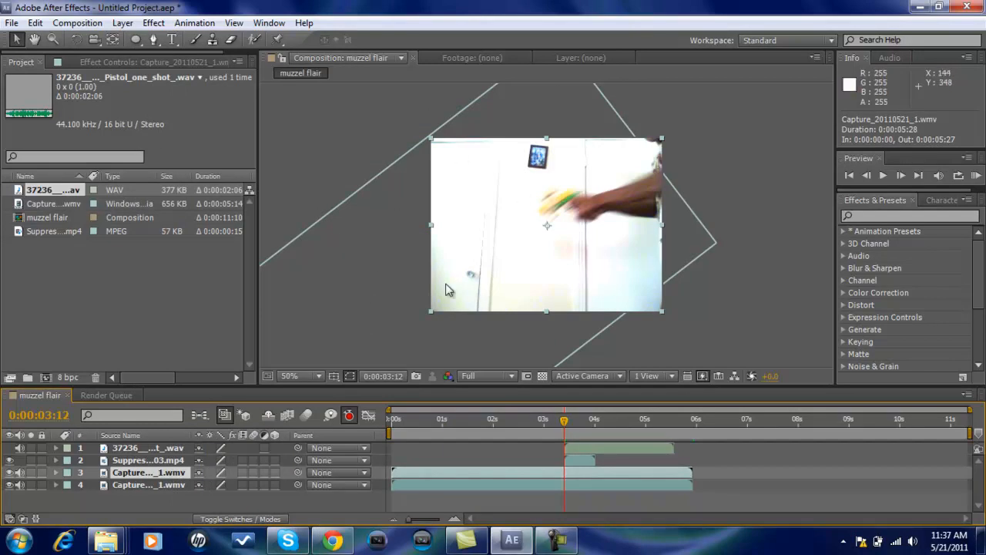
Draw a closed four-point Pen mask around the forearm on the upper capture layer.
left_click(155, 40)
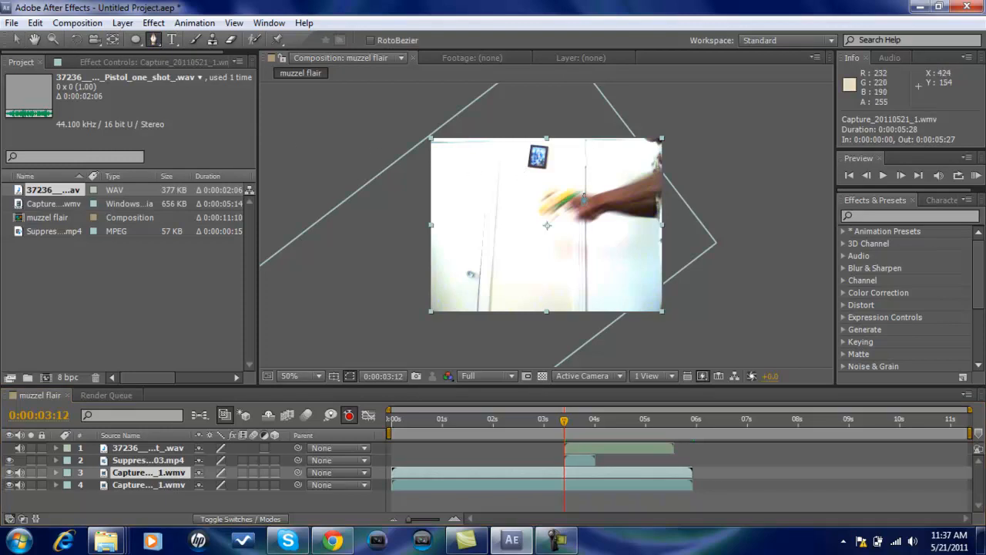
left_click(585, 189)
left_click(655, 168)
left_click(657, 218)
left_click(586, 216)
left_click(586, 190)
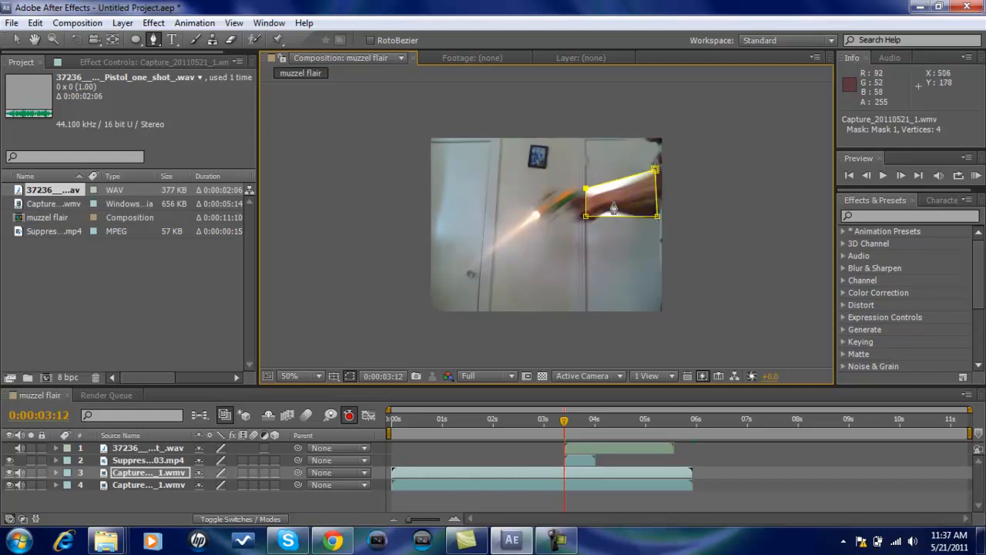
Draw an elliptical mask about 326 × 422 px over the door area in front of the muzzle on the same layer.
left_click(137, 40)
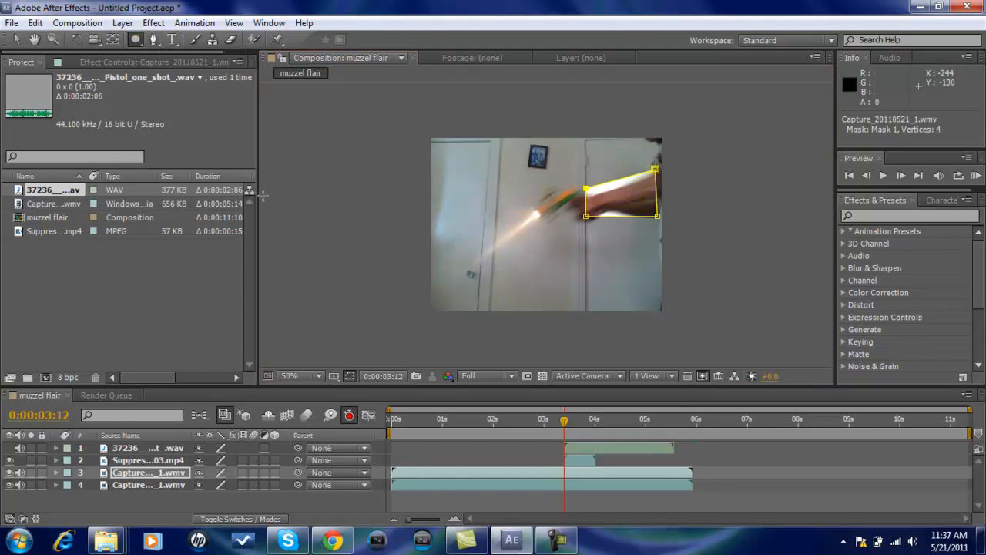
mouse_move(431, 330)
left_mouse_down()
mouse_move(498, 198)
mouse_move(552, 178)
left_mouse_up()
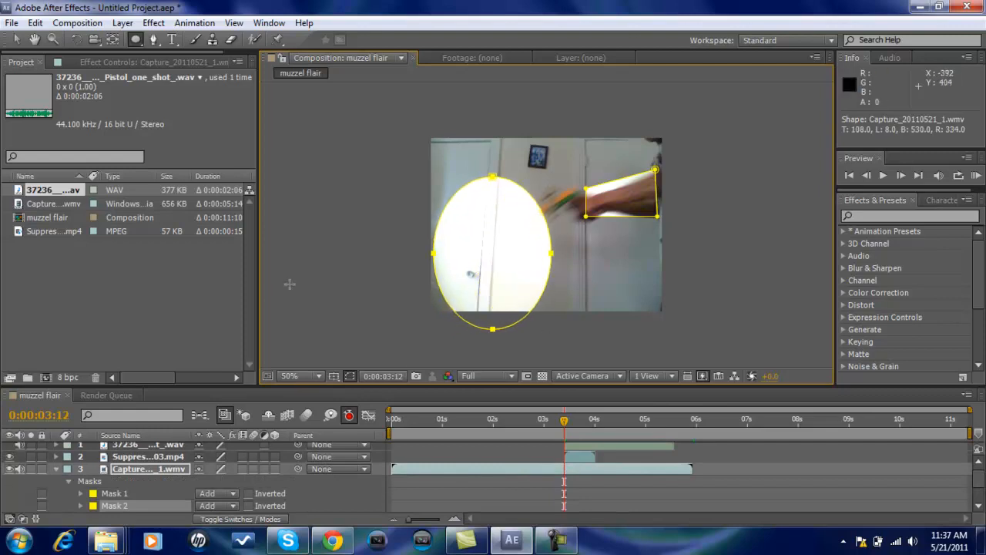
left_click(18, 42)
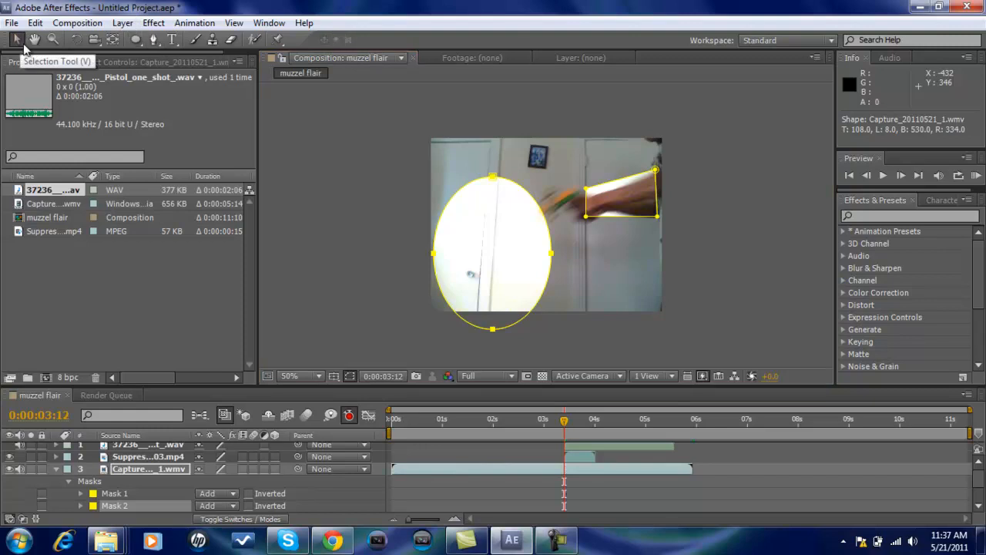
left_click(387, 330)
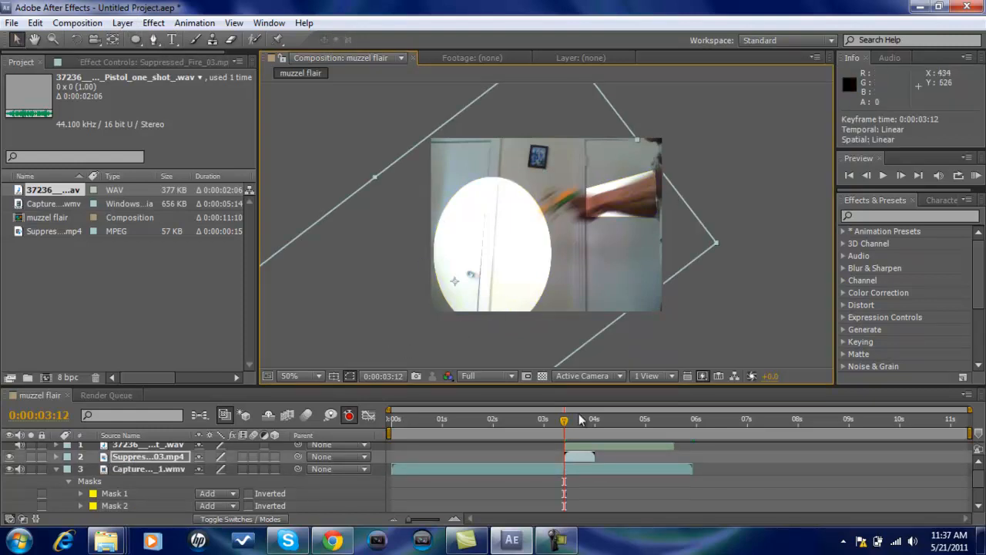
mouse_move(565, 423)
left_mouse_down()
mouse_move(554, 423)
mouse_move(567, 424)
left_mouse_up()
left_click(348, 418)
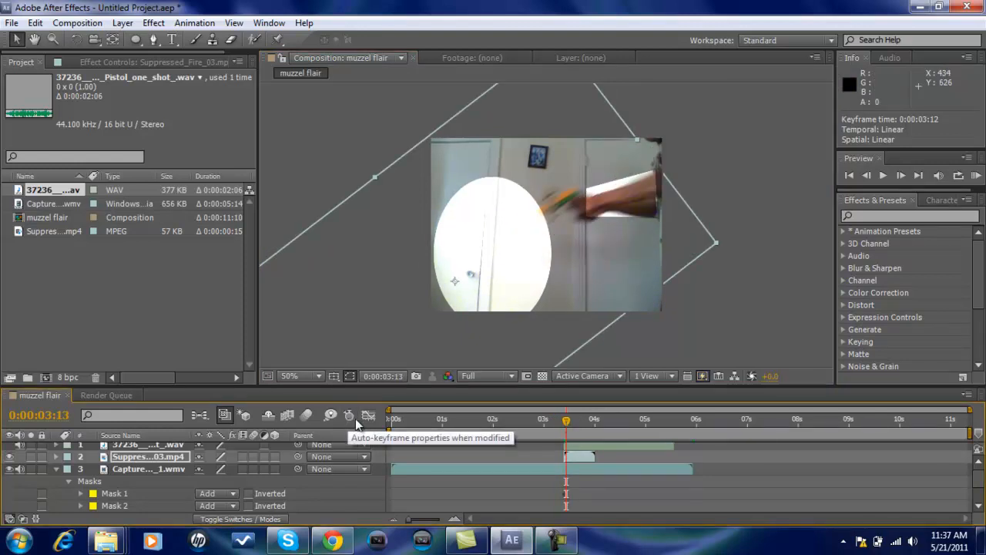
left_click_drag(568, 421, 568, 424)
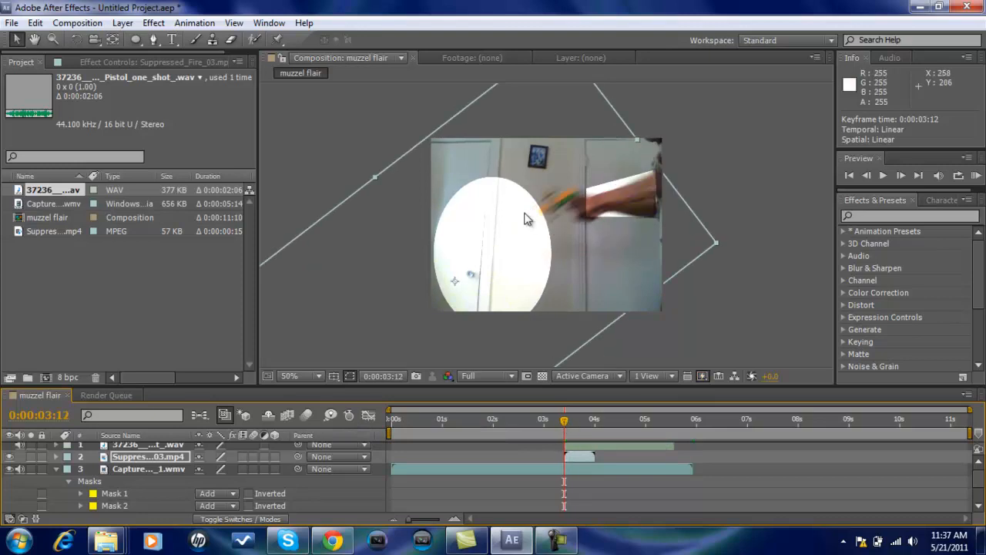
left_click(350, 418)
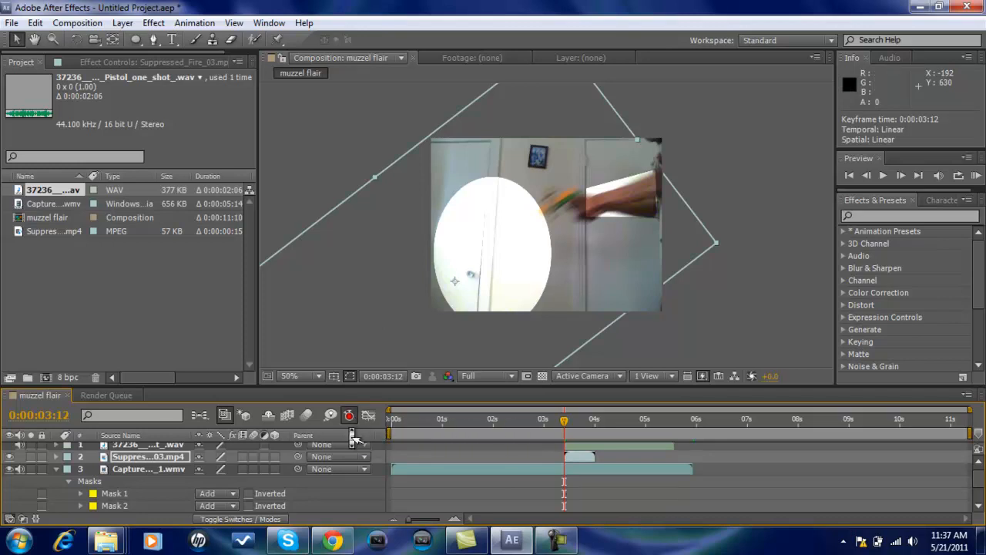
Set the feather of Mask 1, the forearm mask, to 106 pixels.
scroll(351, 437, "down", 3)
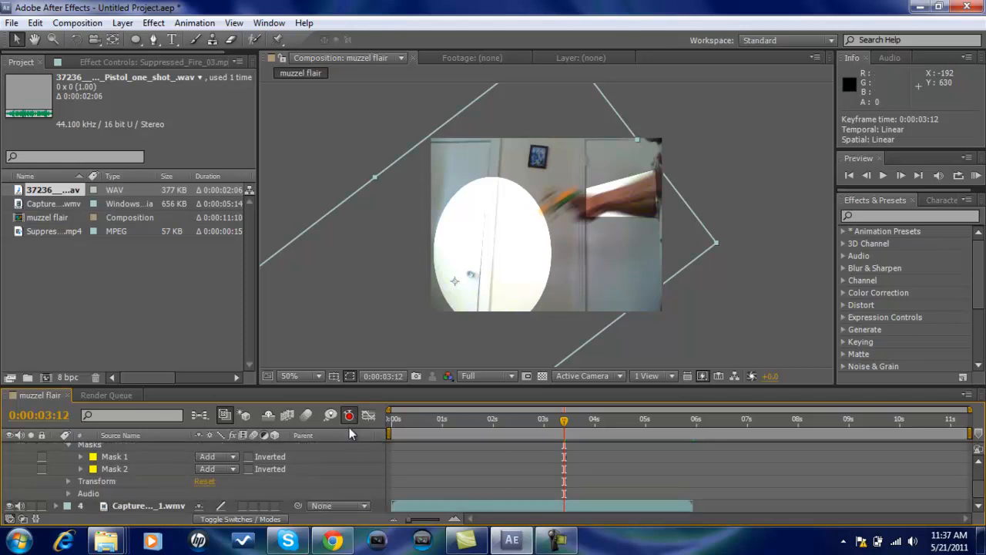
left_click(81, 457)
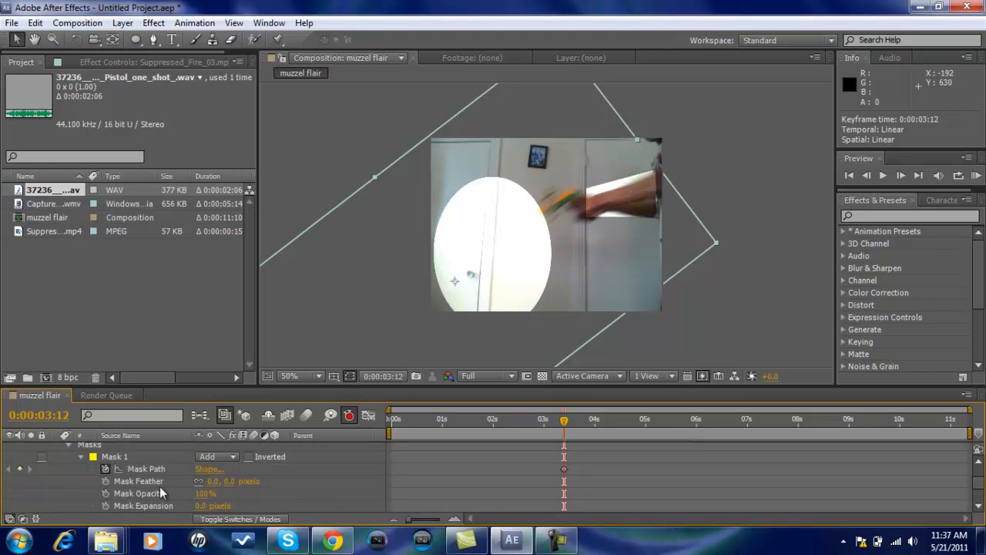
left_click_drag(208, 481, 300, 488)
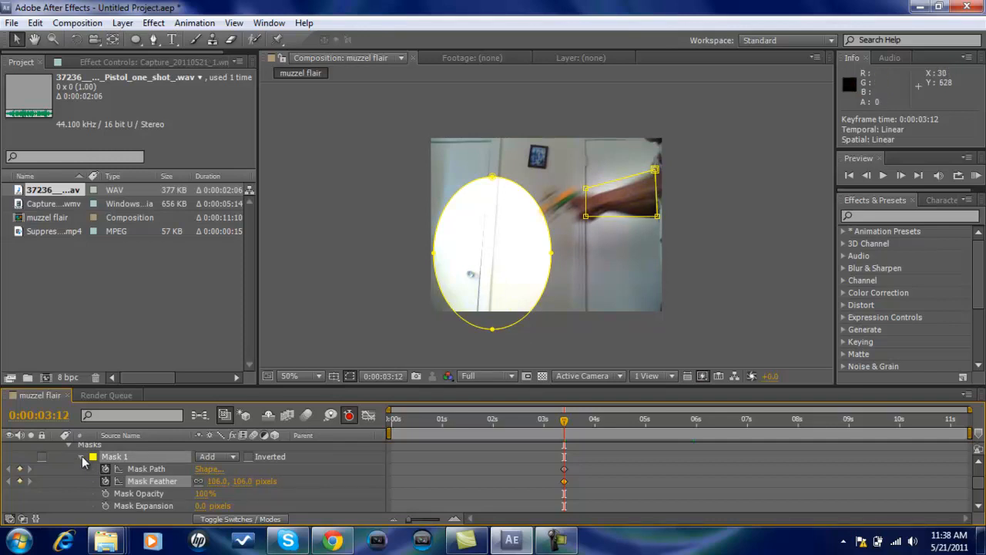
left_click(82, 458)
Set the feather of Mask 2, the elliptical mask, to 315 pixels and collapse the layer's mask properties.
left_click(78, 469)
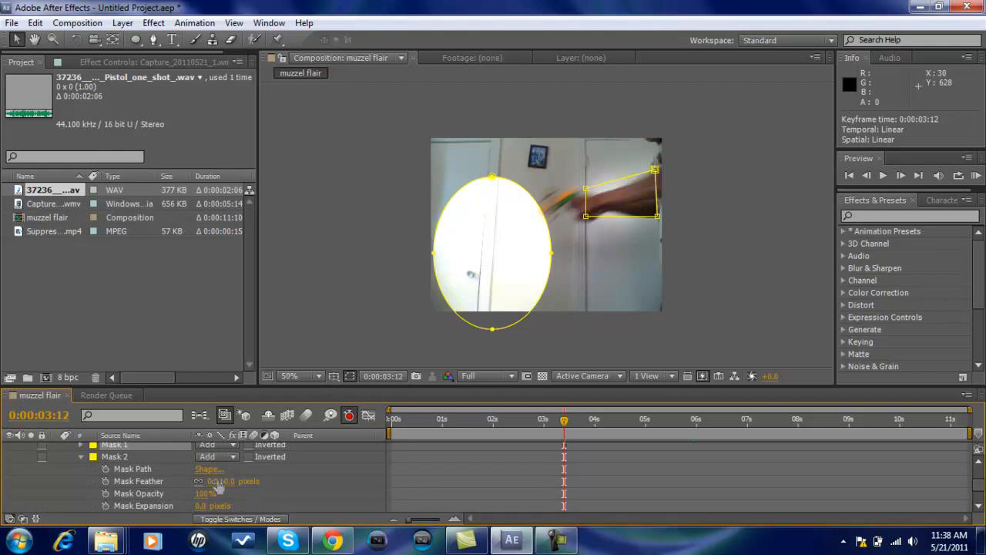
left_click_drag(218, 484, 489, 484)
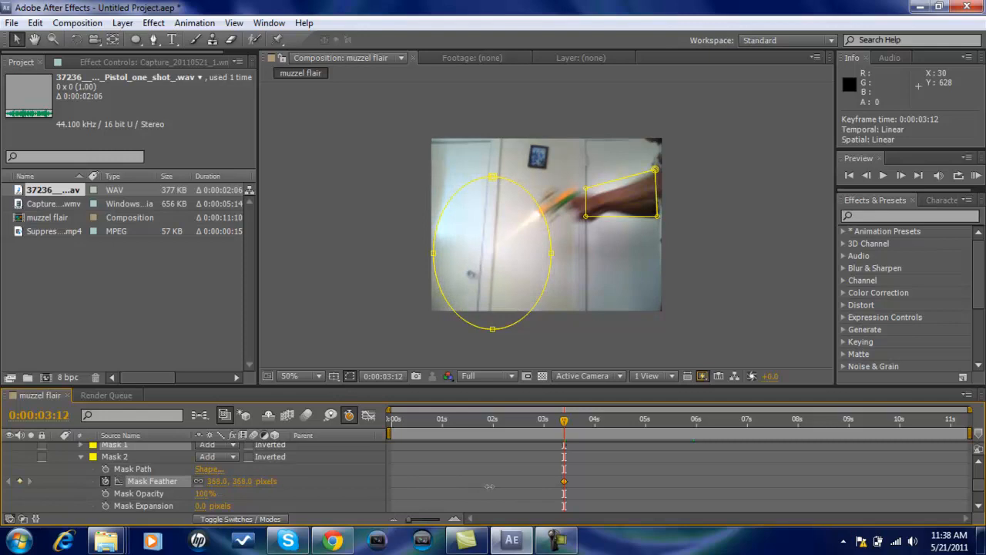
left_click(148, 461)
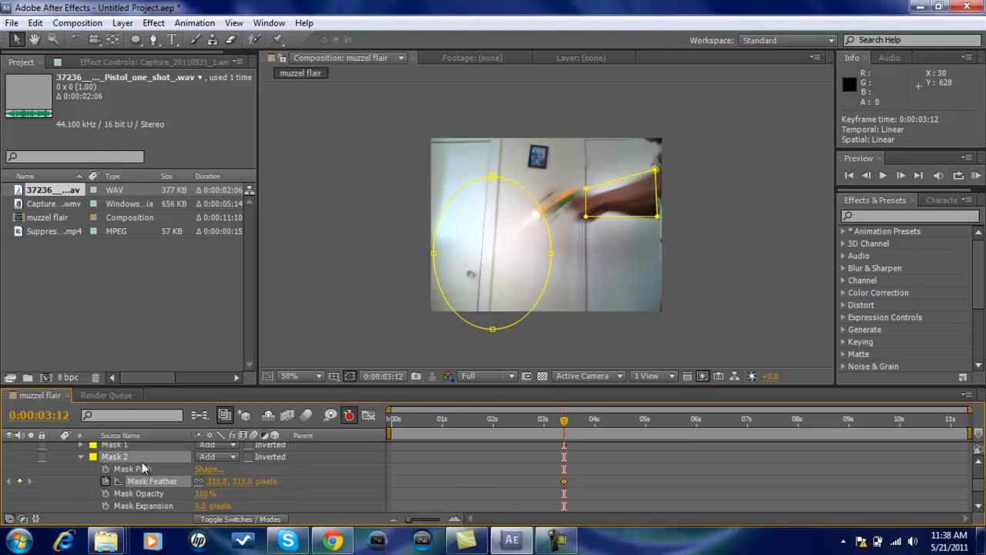
left_click(81, 457)
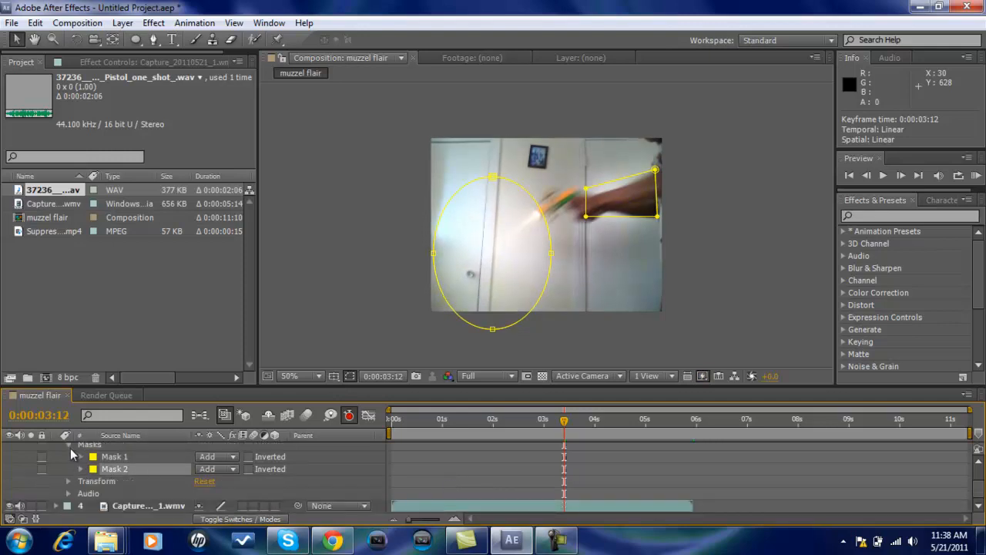
left_click(68, 445)
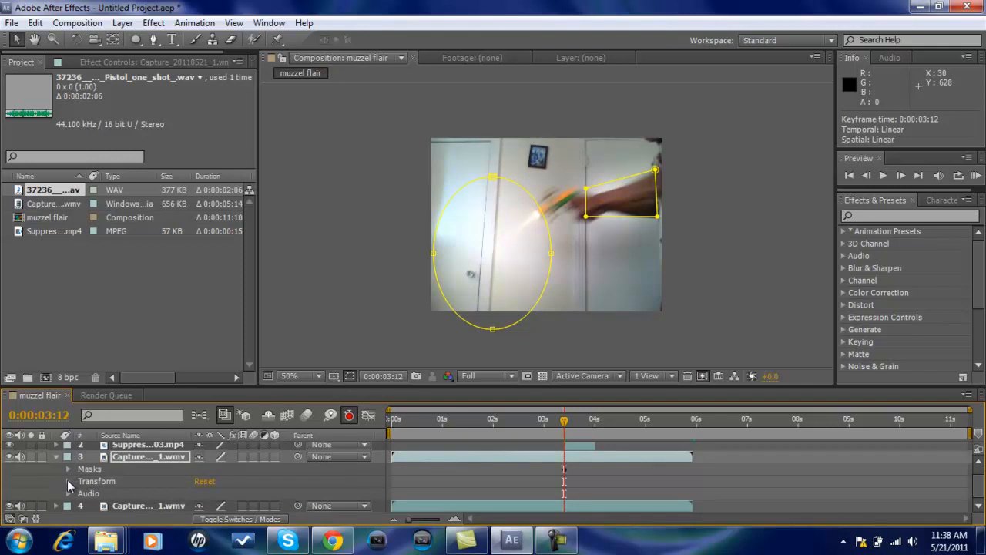
Keyframe the upper capture layer's opacity at 100% at 0:00:03:12 and 0% at 0:00:03:16.
left_click(68, 481)
scroll(323, 469, "down", 2)
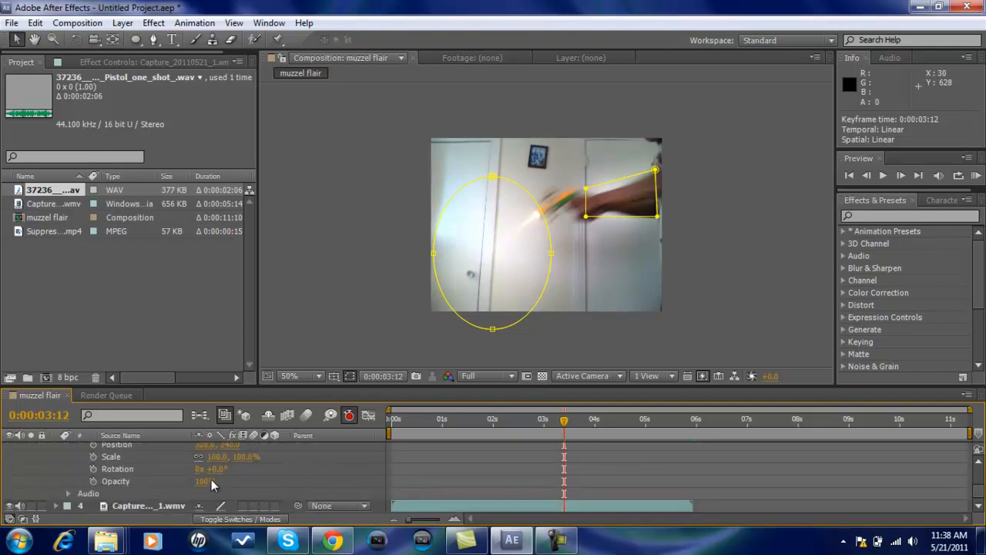
key("alt+shift+t")
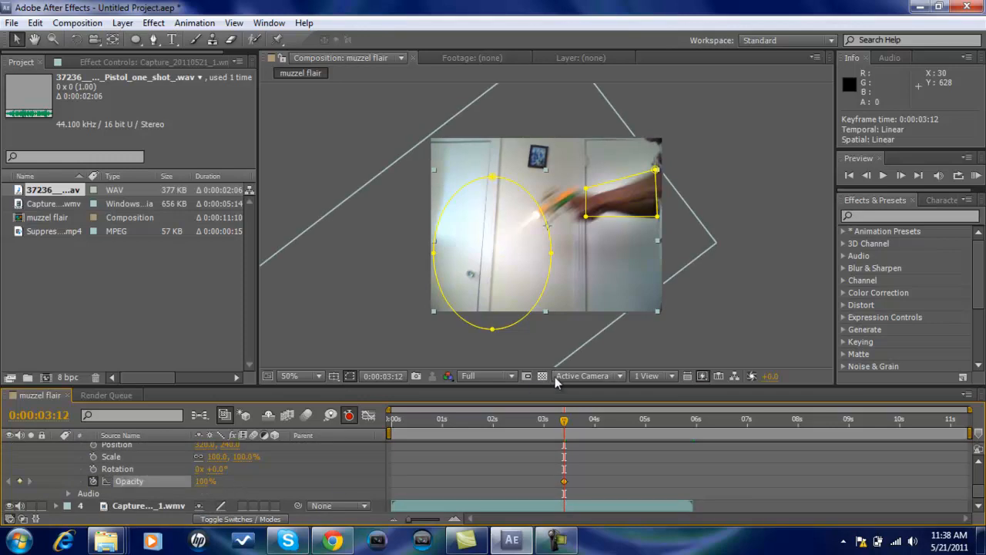
left_click_drag(565, 422, 571, 424)
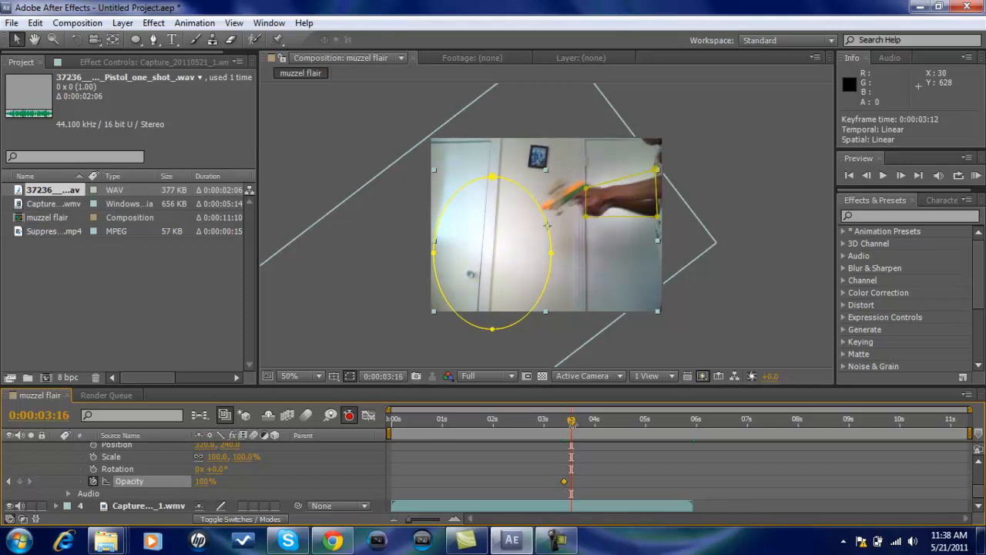
left_click_drag(209, 488, 38, 473)
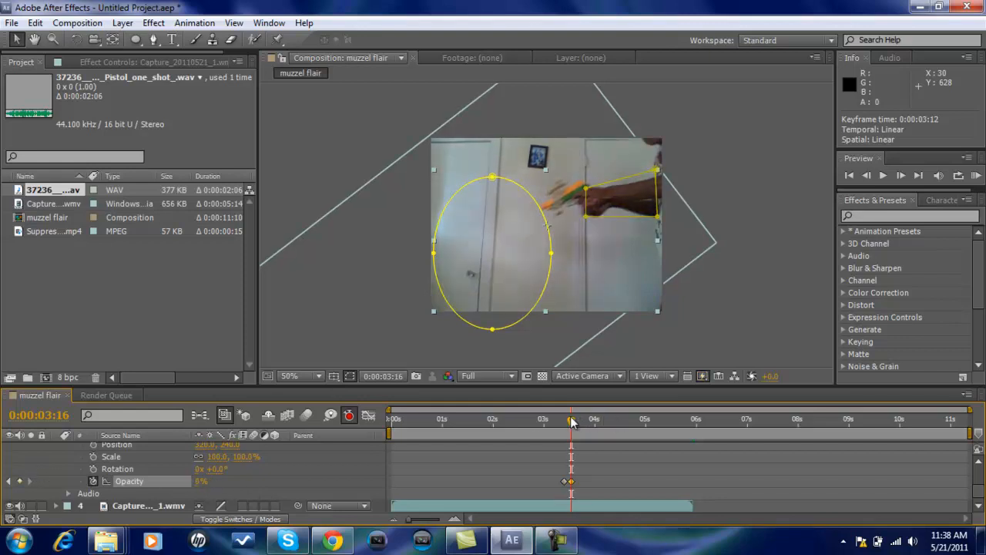
Add a 0% opacity keyframe to the same layer at 0:00:03:11, one frame before the flash.
left_click_drag(572, 422, 562, 421)
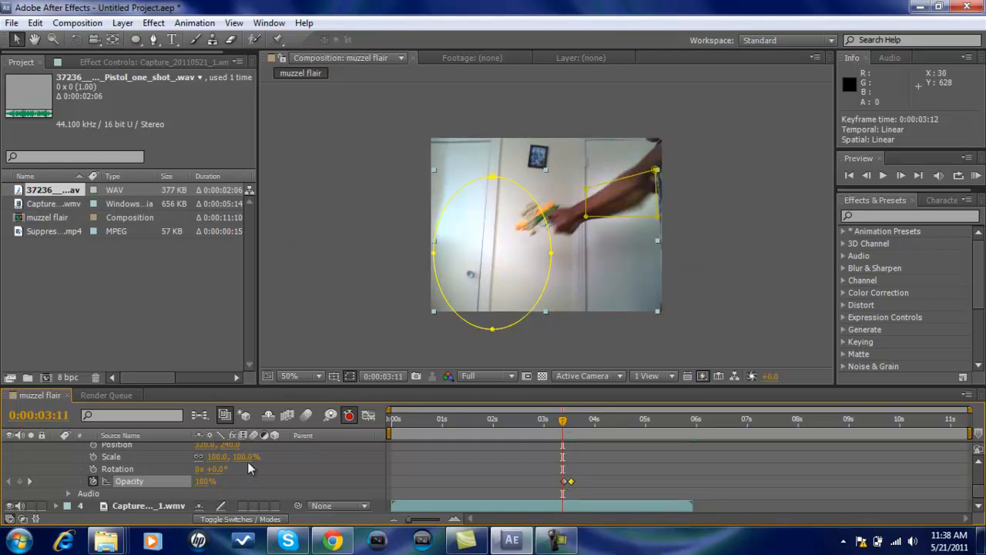
left_click_drag(221, 479, 48, 467)
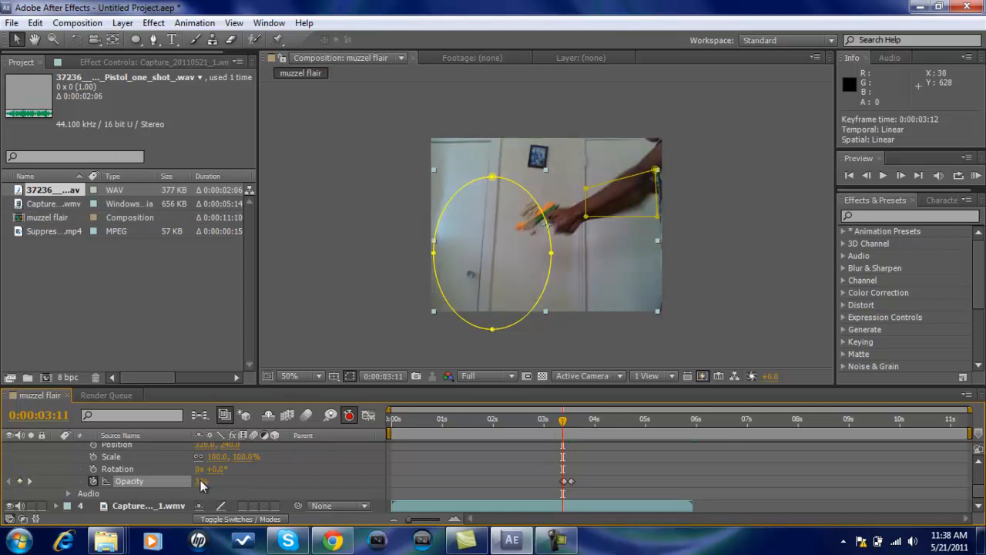
left_click_drag(200, 480, 193, 480)
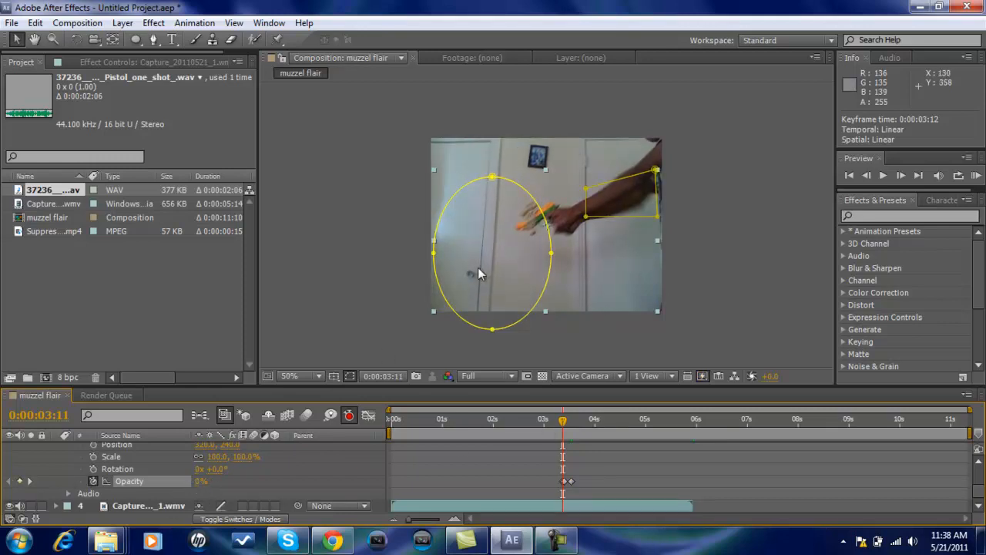
Scrub past the flash to 0:00:03:28, then collapse the upper capture layer's properties and deselect it.
left_click_drag(566, 424, 595, 430)
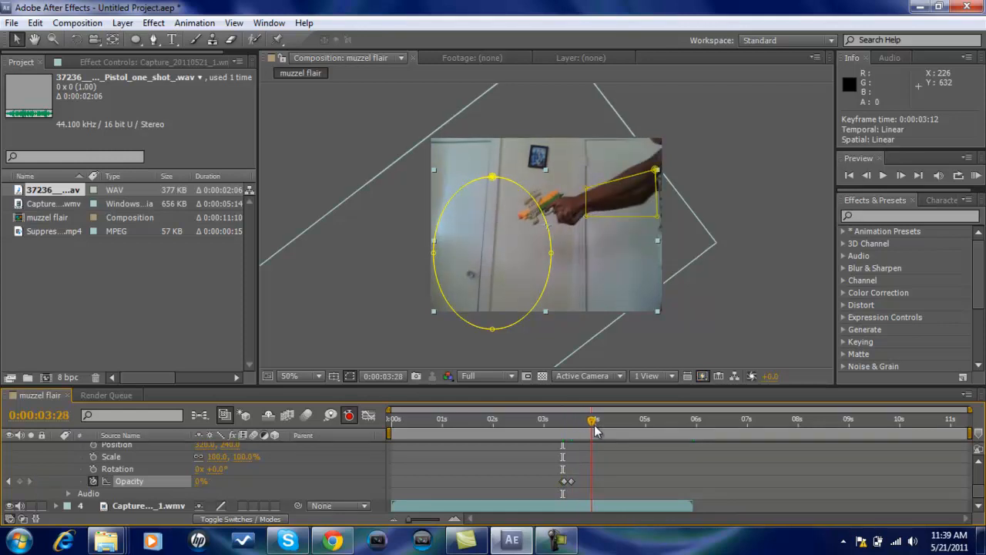
scroll(68, 455, "up", 2)
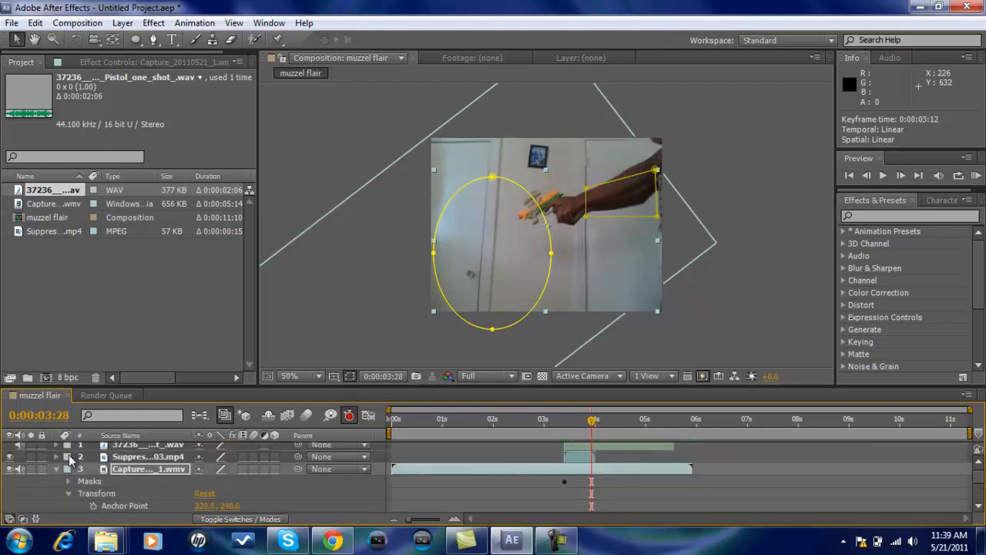
left_click(68, 493)
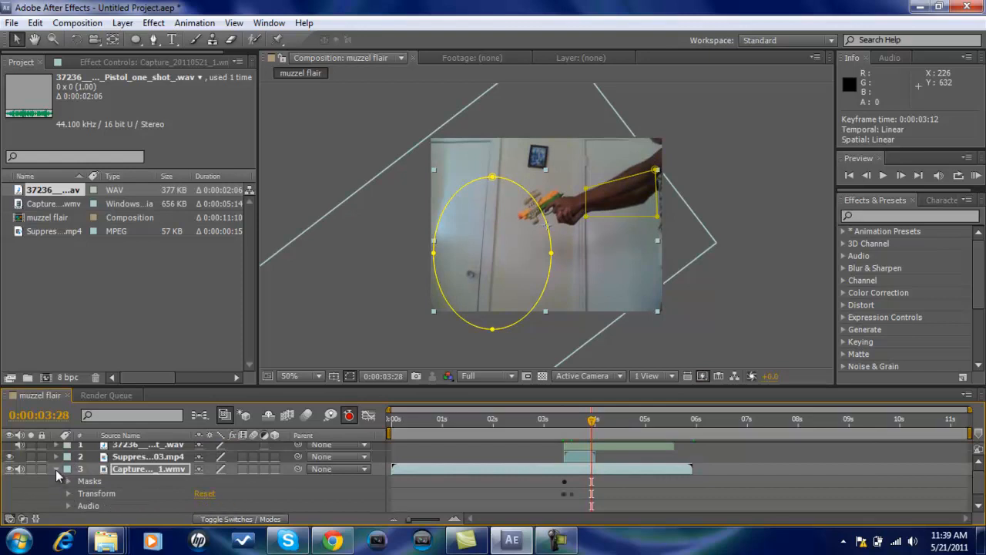
left_click(57, 469)
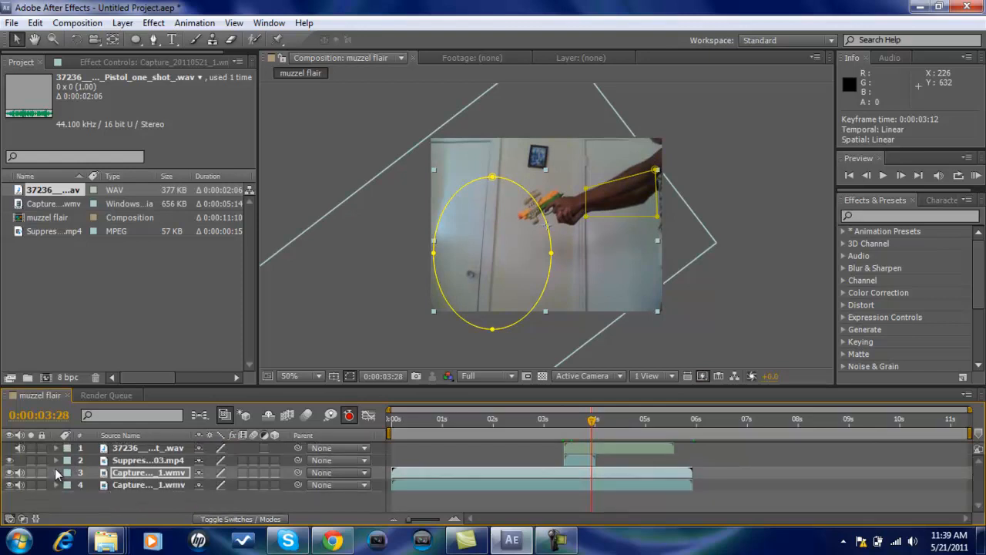
left_click(771, 290)
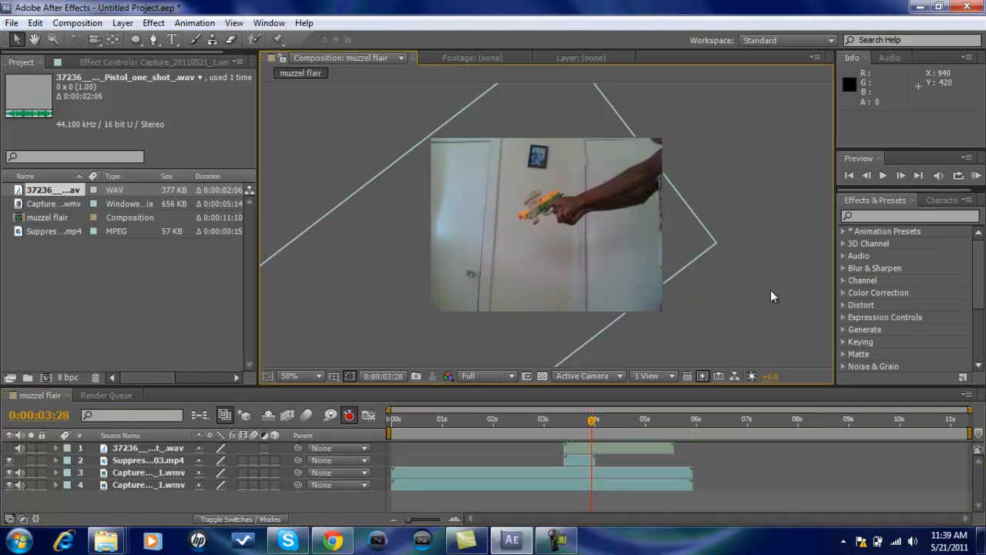
Play a RAM preview of the composition and scrub through the timeline to check the flash and the footage's end.
left_click(976, 176)
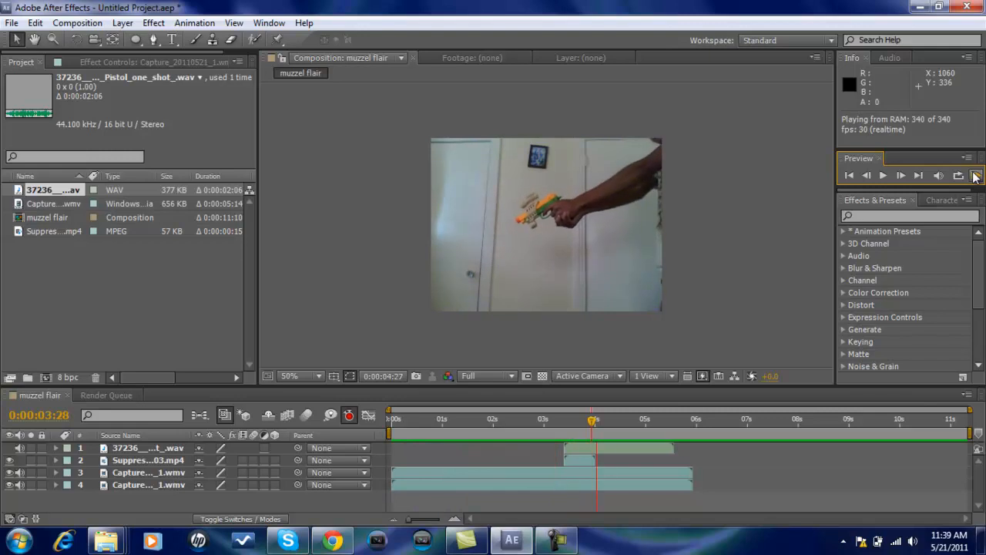
key("space")
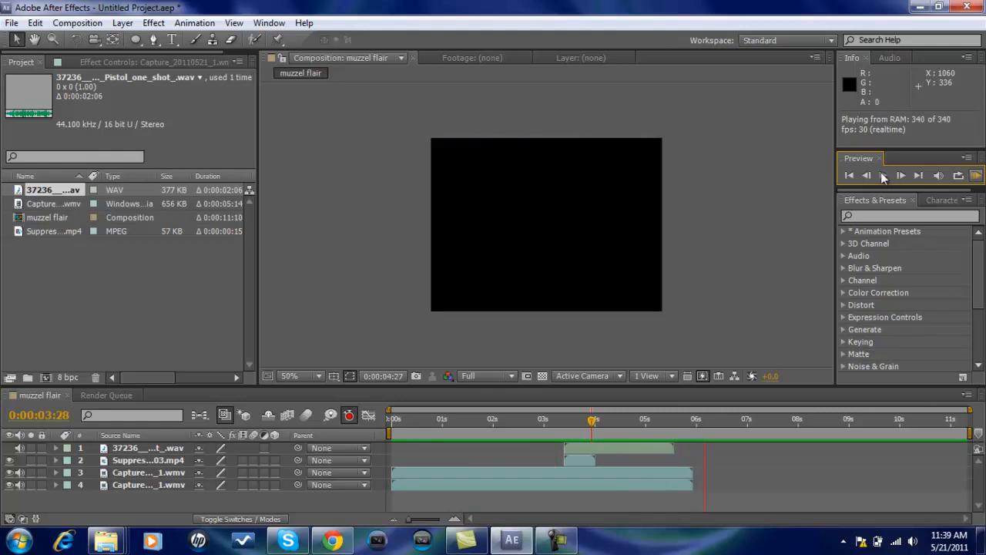
left_click(694, 430)
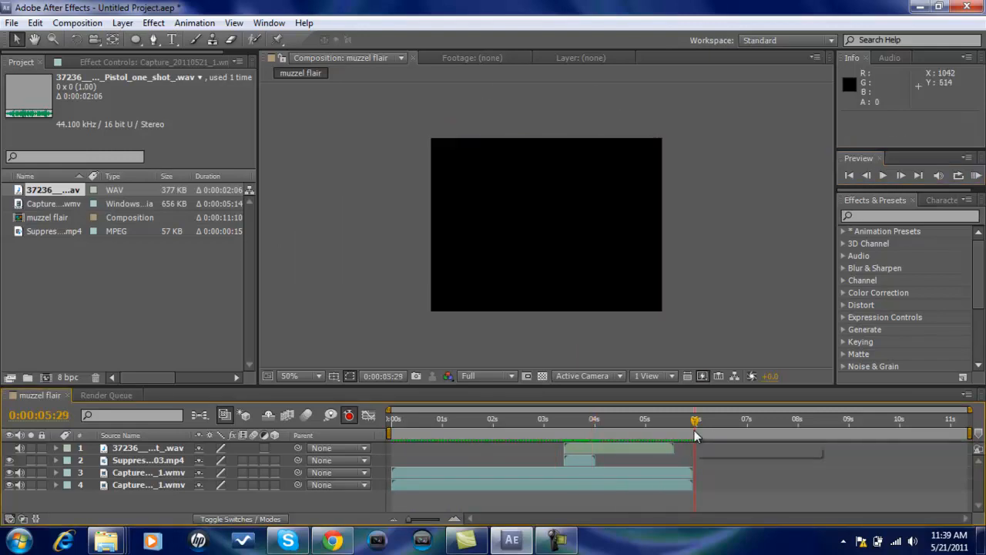
left_click_drag(696, 429, 602, 434)
left_click_drag(678, 426, 695, 425)
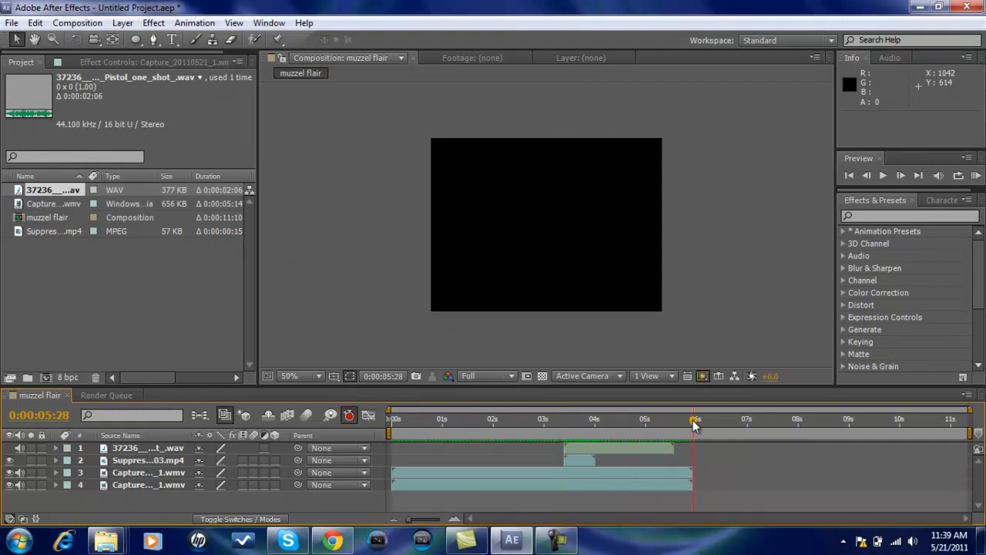
left_click(436, 421)
double_click(98, 9)
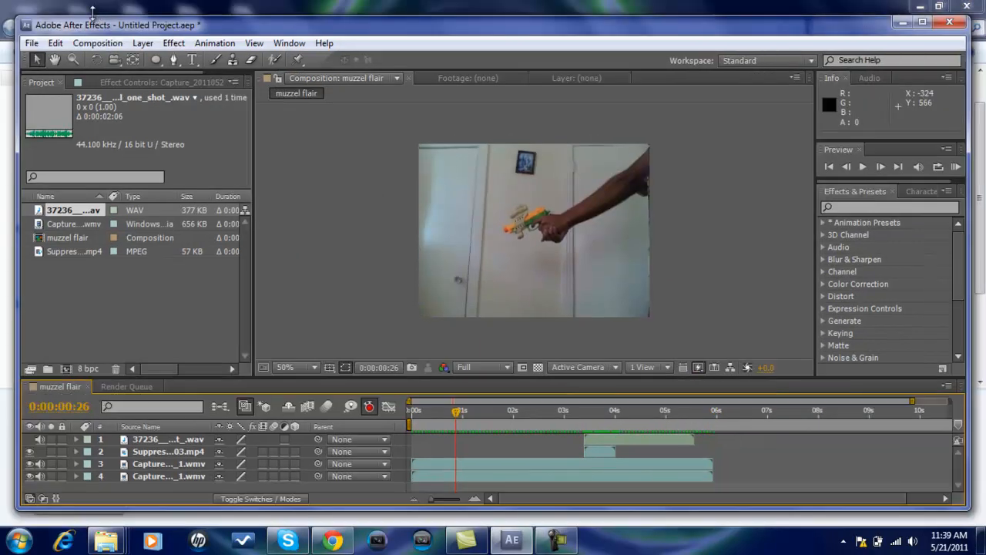
left_click(922, 22)
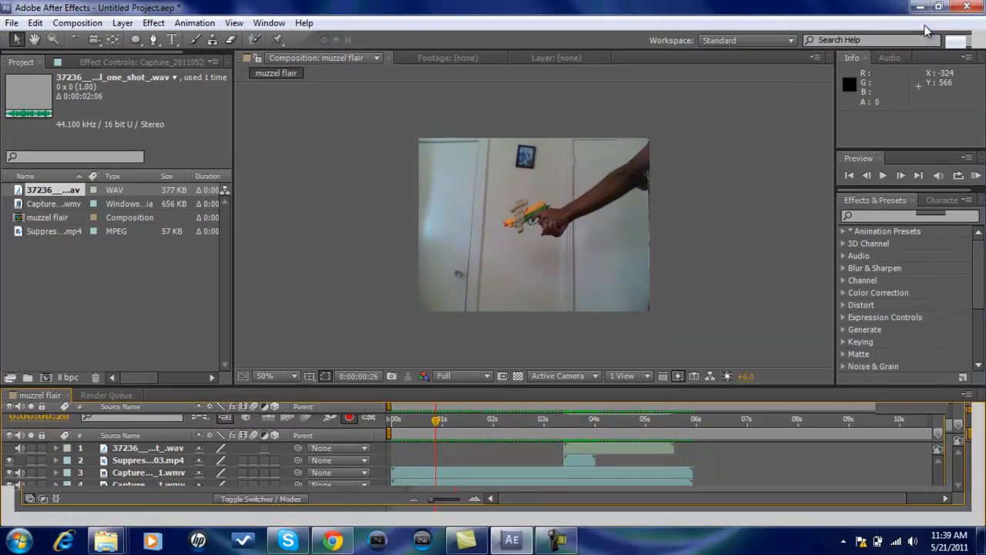
Add the muzzel flair composition to the render queue with the QuickTime format and audio output enabled.
left_click(86, 23)
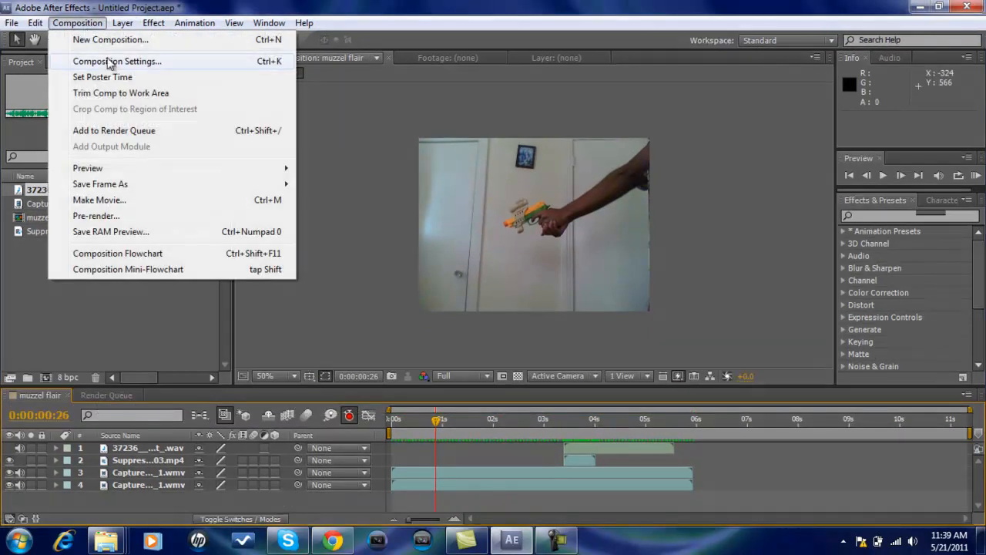
left_click(115, 131)
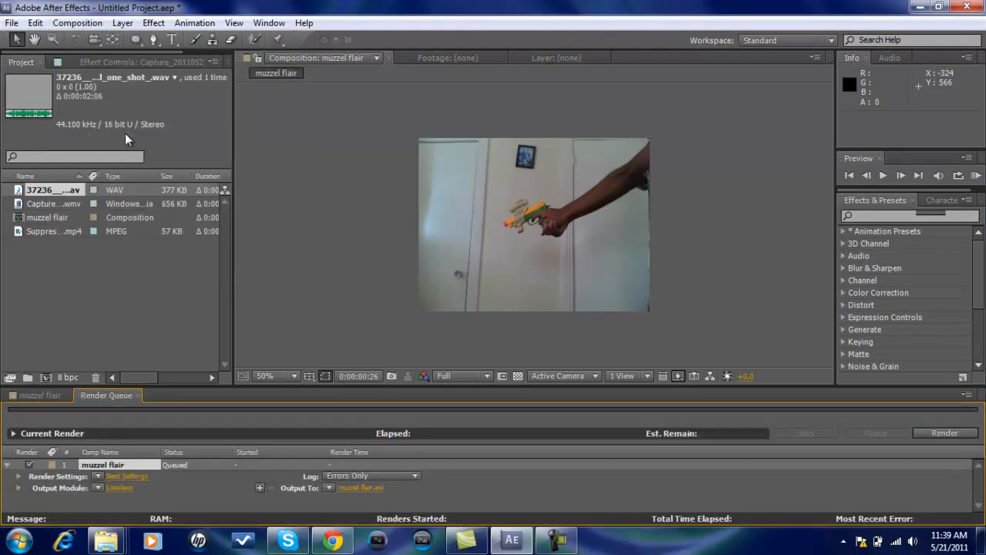
left_click(118, 489)
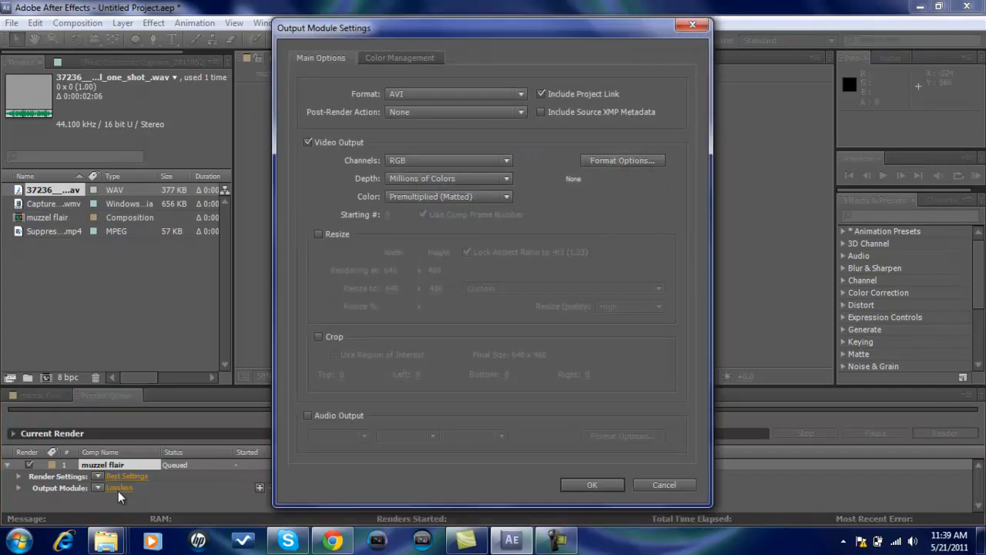
left_click(308, 415)
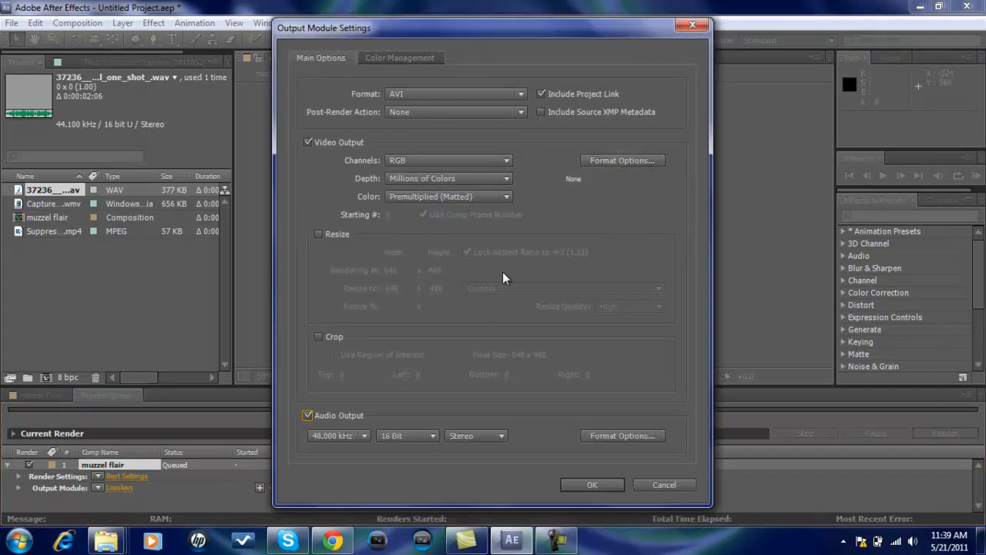
left_click(522, 92)
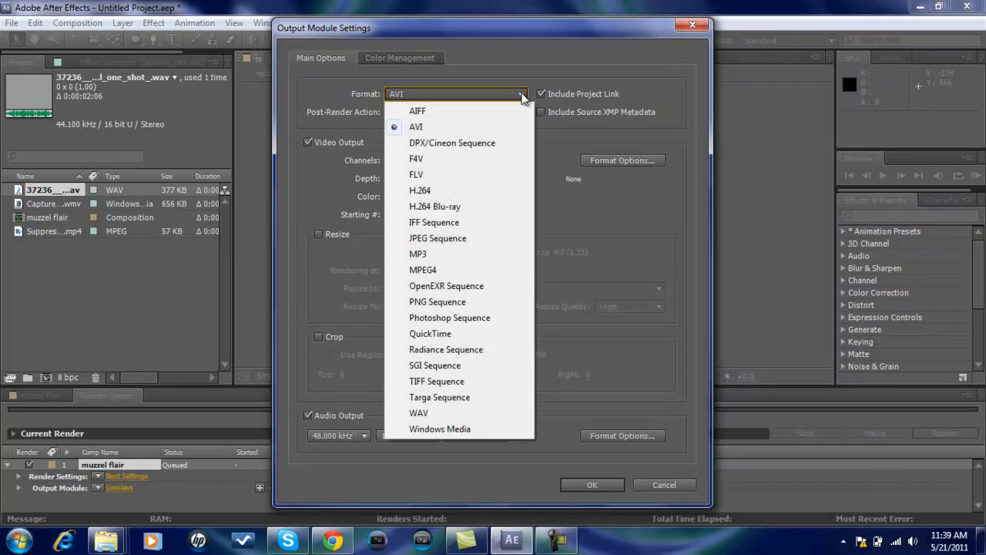
left_click(440, 336)
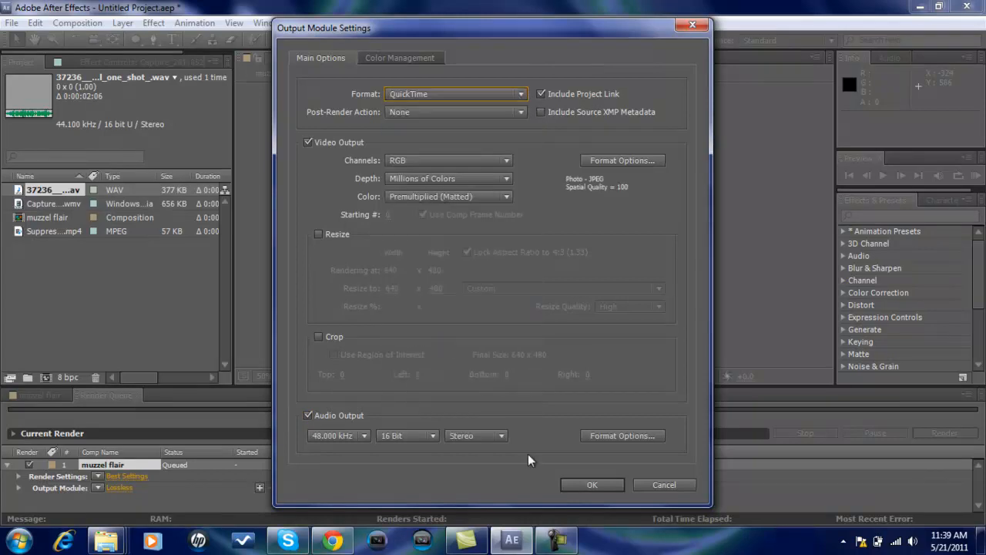
left_click(591, 485)
Set the output file to muzzel flair.mov on the Desktop and render the composition.
left_click(345, 486)
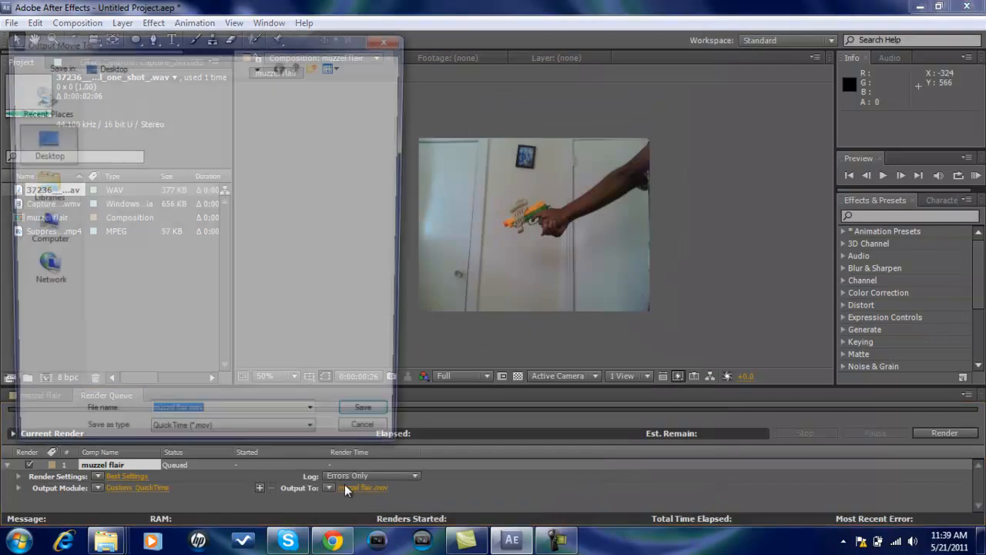
key("End")
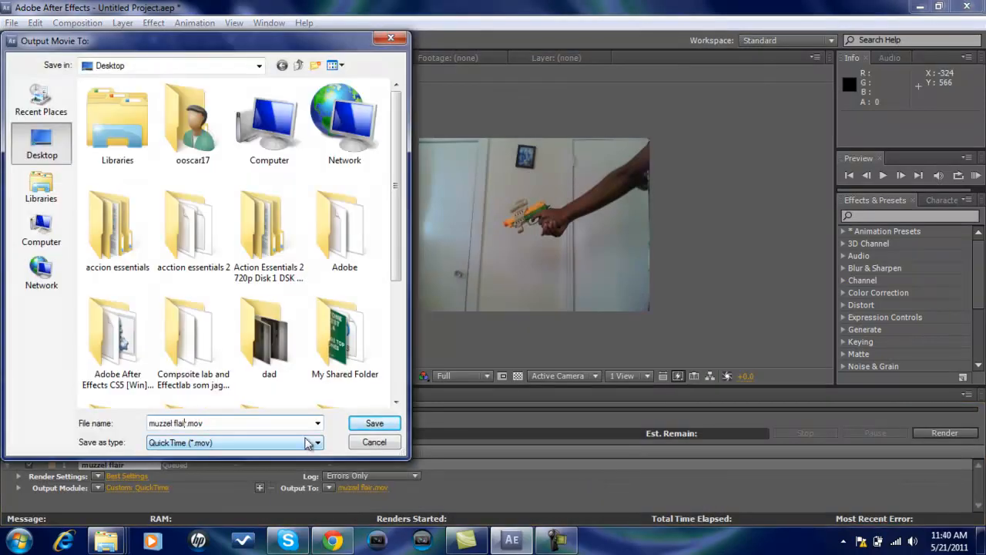
left_click(369, 424)
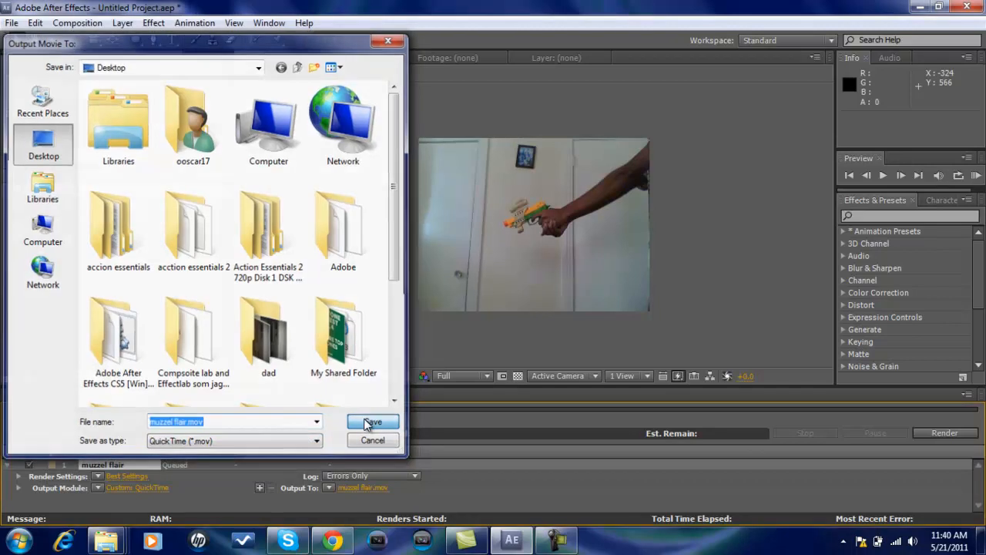
left_click(947, 433)
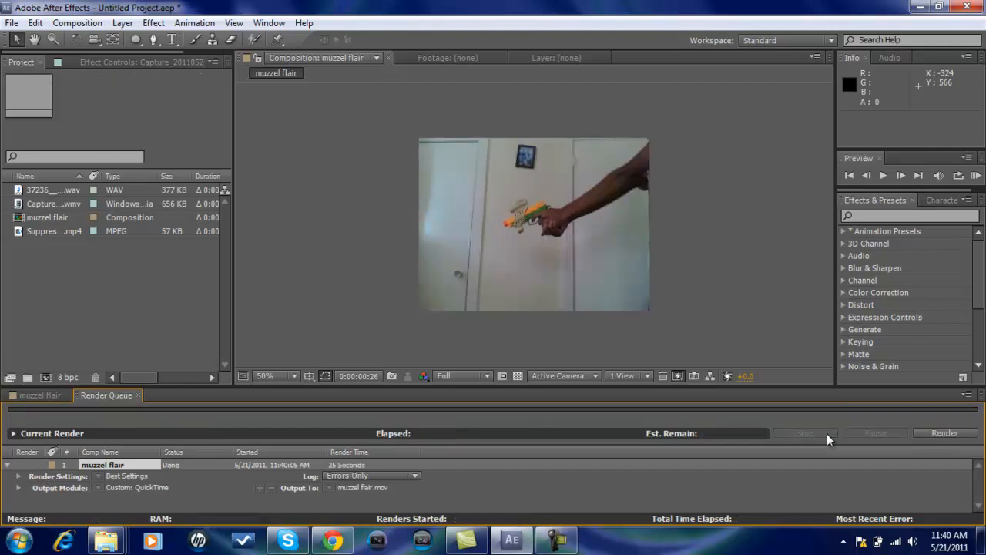
Minimise the open windows to reach the desktop.
left_click(918, 7)
left_click(919, 7)
left_click(919, 6)
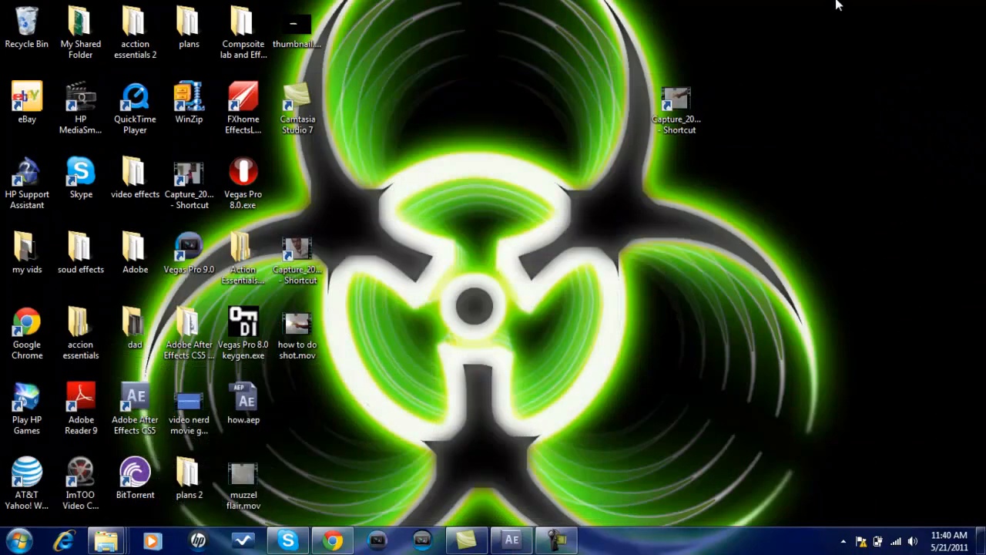
left_click_drag(297, 328, 515, 245)
double_click(515, 247)
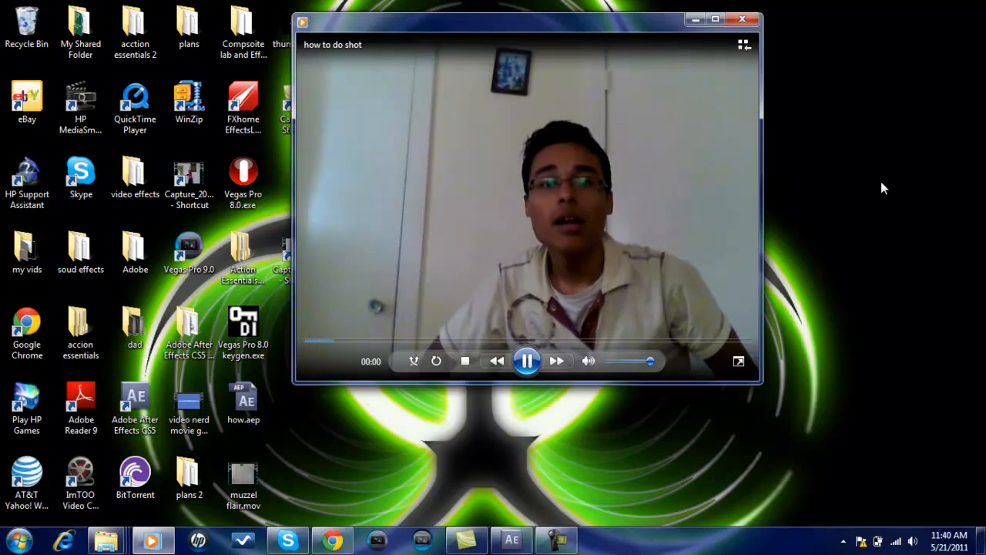
left_click(744, 20)
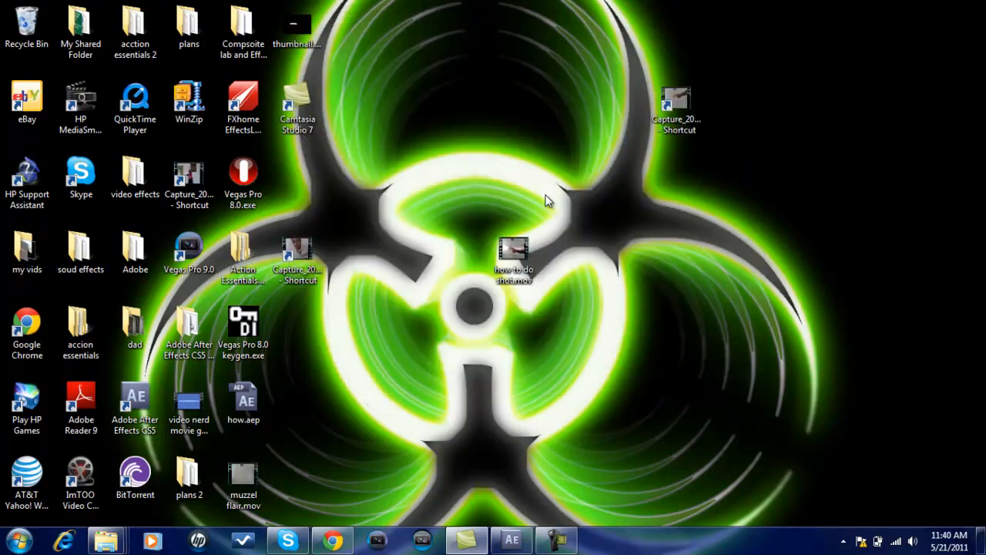
Play the rendered muzzel flair.mov from the desktop and close the player.
left_click_drag(243, 473, 468, 178)
double_click(468, 177)
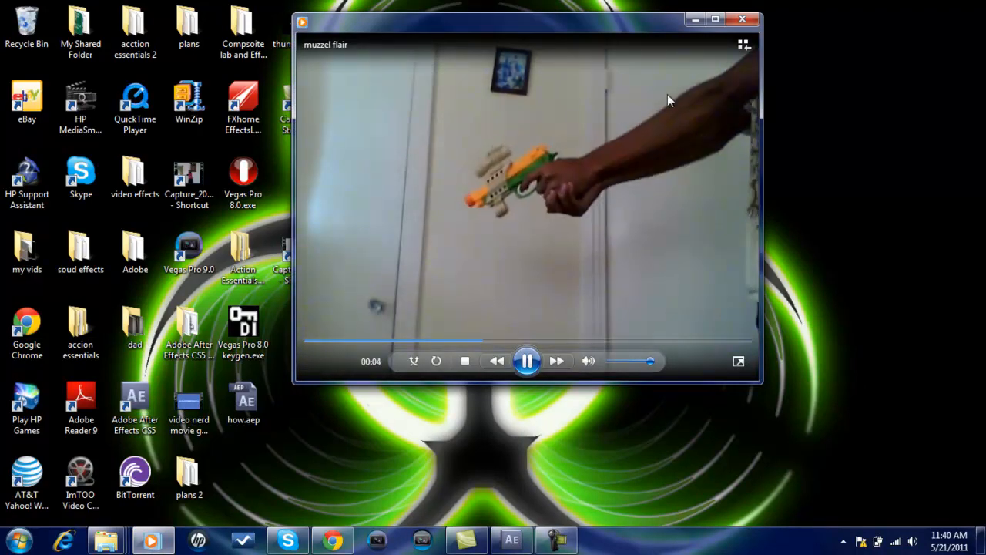
left_click(749, 17)
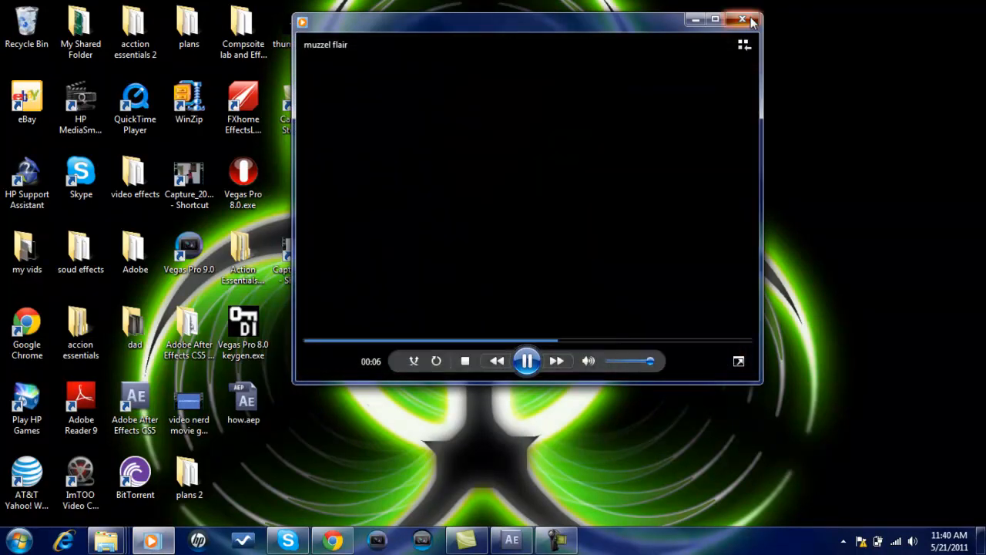
Line up muzzel flair.mov, how to do shot.mov and the capture shortcut with the other desktop icons.
left_click_drag(460, 175, 300, 185)
left_click_drag(297, 330, 297, 256)
left_click_drag(527, 267, 316, 336)
left_click(492, 202)
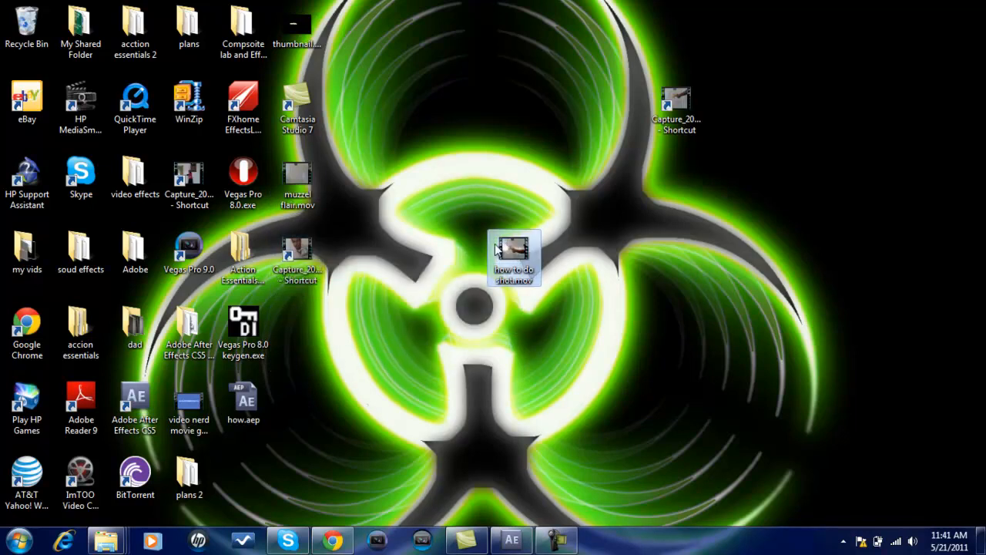
left_click_drag(513, 255, 297, 330)
left_click_drag(675, 99, 296, 394)
mouse_move(556, 540)
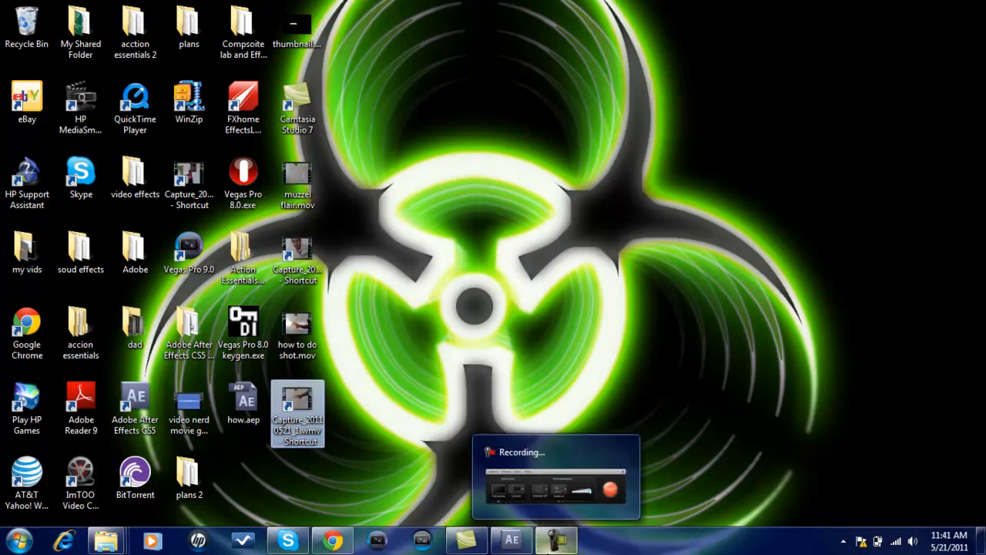
key("XF86AudioRaiseVolume")
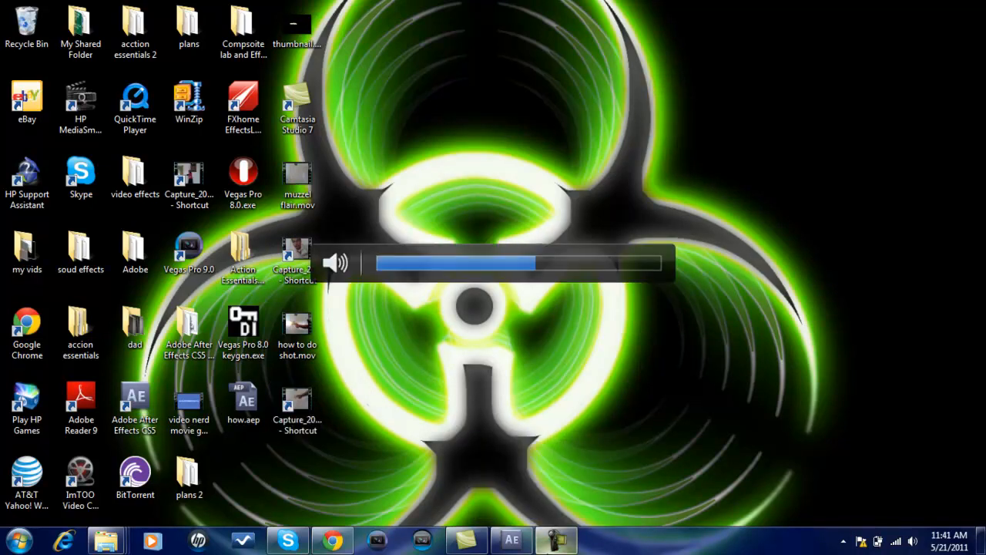
left_click(556, 540)
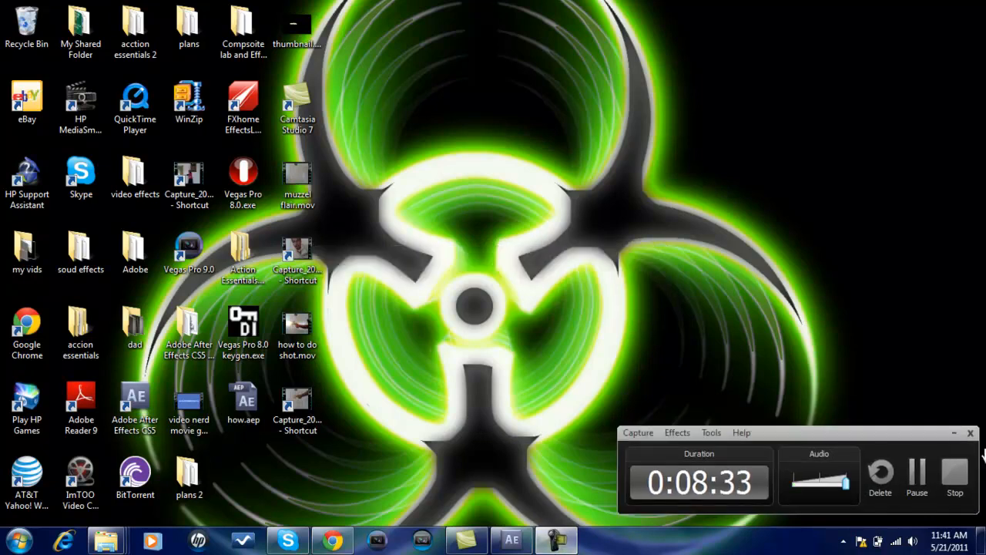